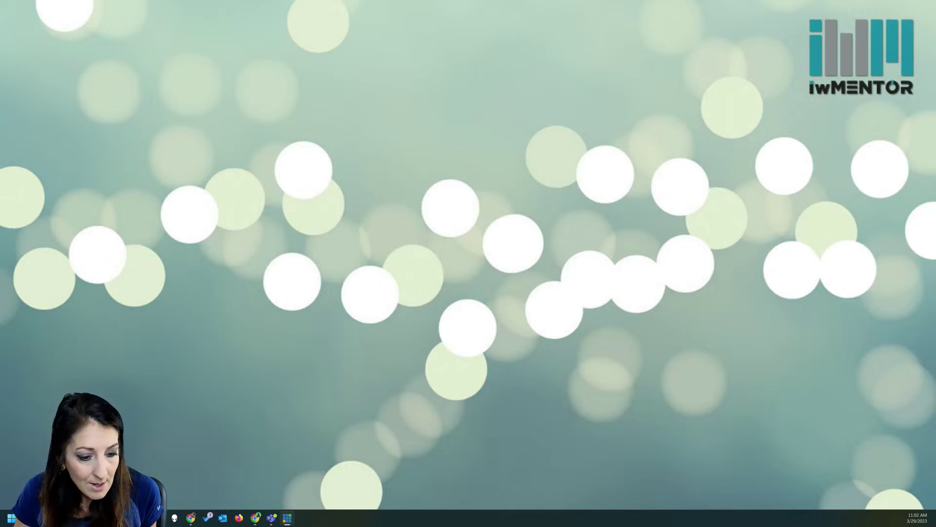
# Show the Power Hour General channel in Teams, with its pinned video beside the conversation.
pyautogui.click(271, 518)
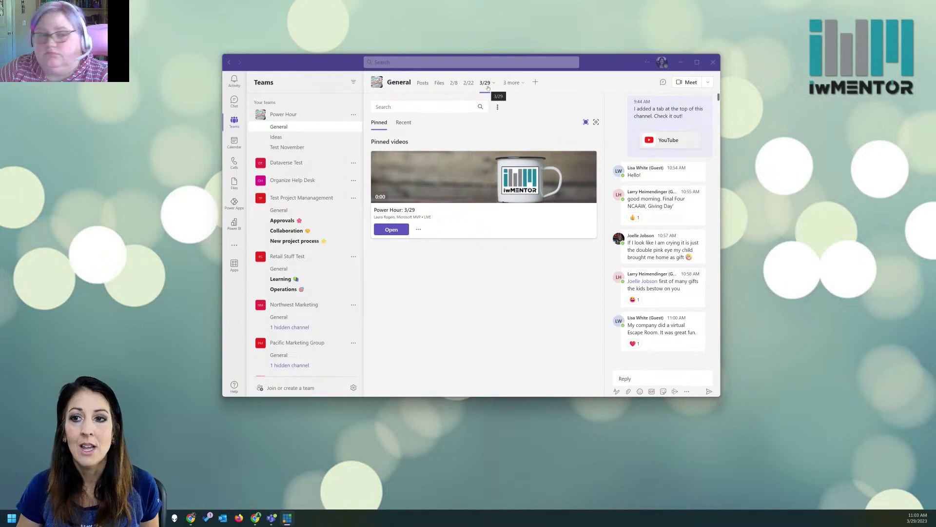
pyautogui.click(664, 85)
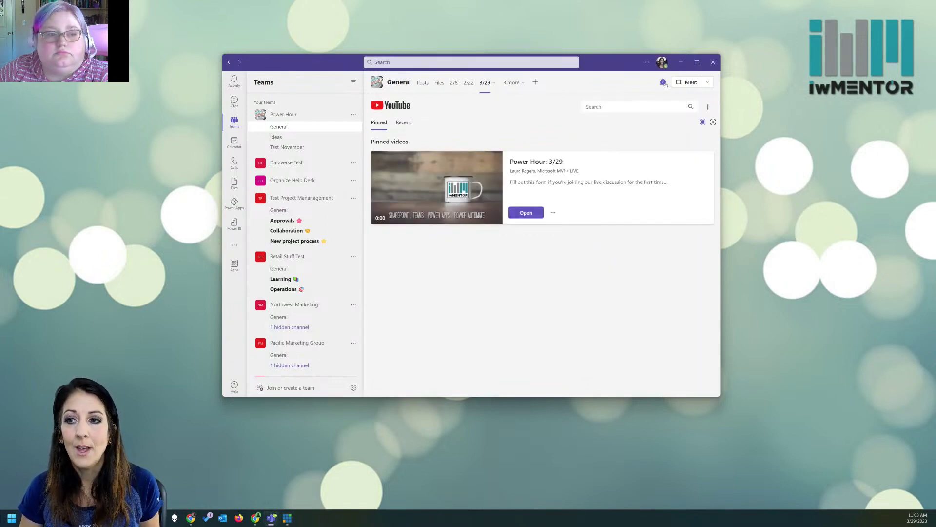
pyautogui.click(665, 84)
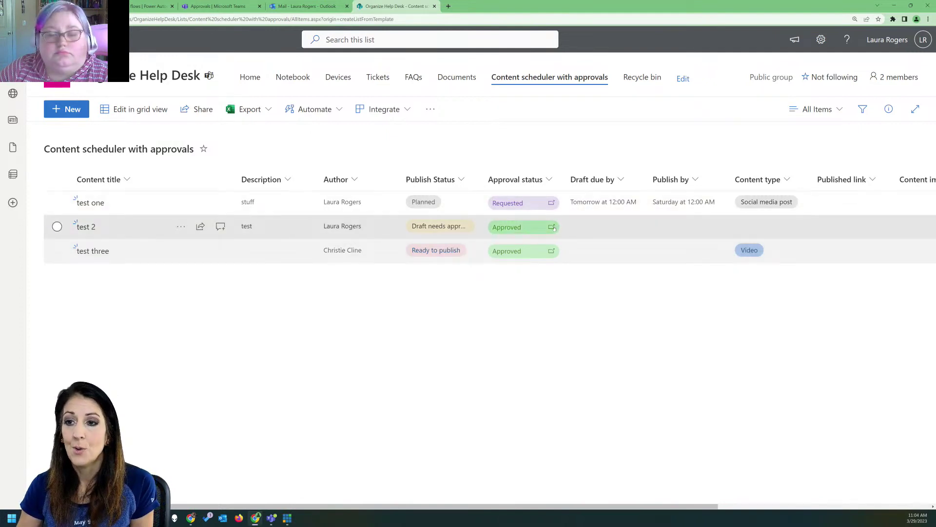
# Open test 2's Approval request details to see who approved it, then close the panel.
pyautogui.click(553, 228)
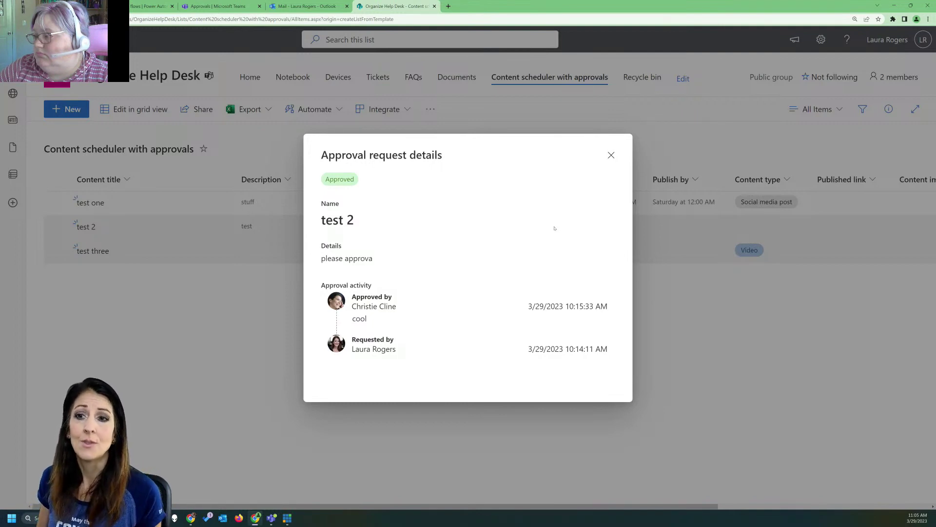
pyautogui.click(608, 160)
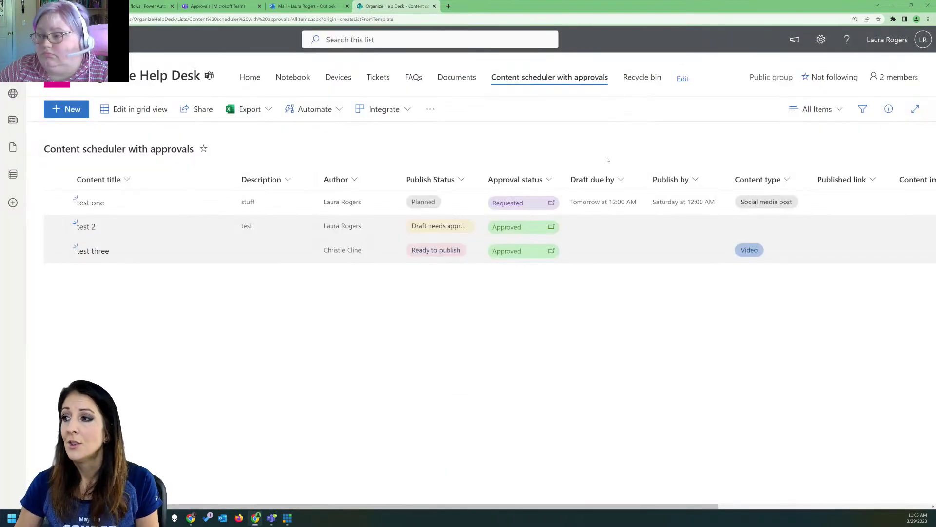
# Replace the site path after sites/ with powerhour to load that site.
pyautogui.click(139, 19)
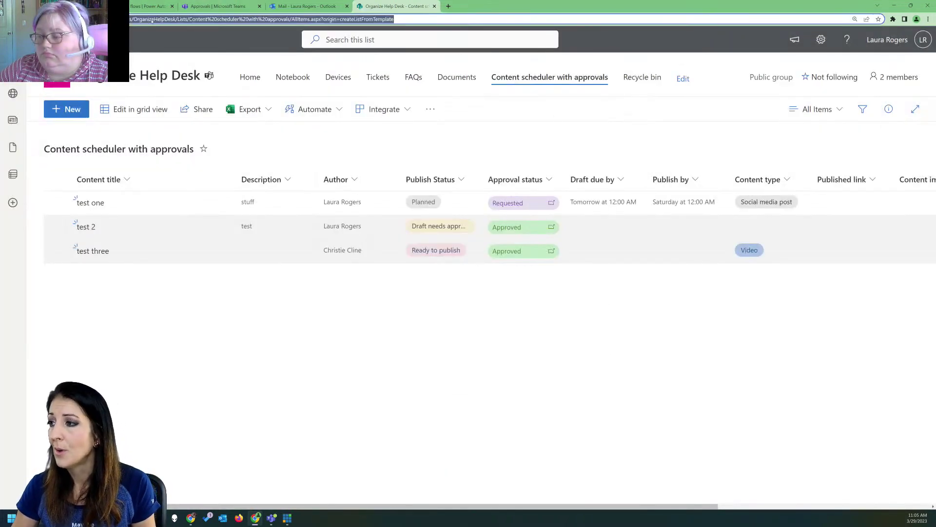
pyautogui.click(139, 19)
pyautogui.moveTo(151, 19); pyautogui.dragTo(588, 16)
pyautogui.write('power')
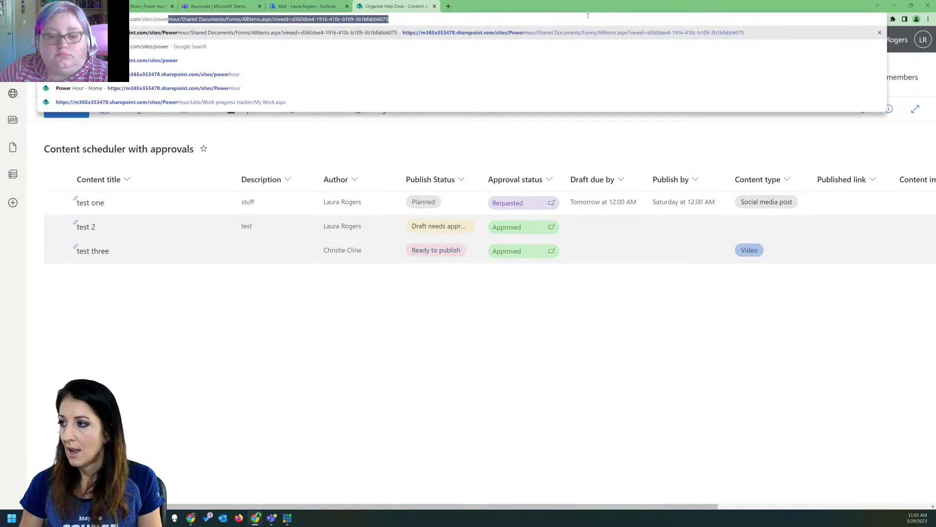
pyautogui.write('hour')
pyautogui.press('Return')
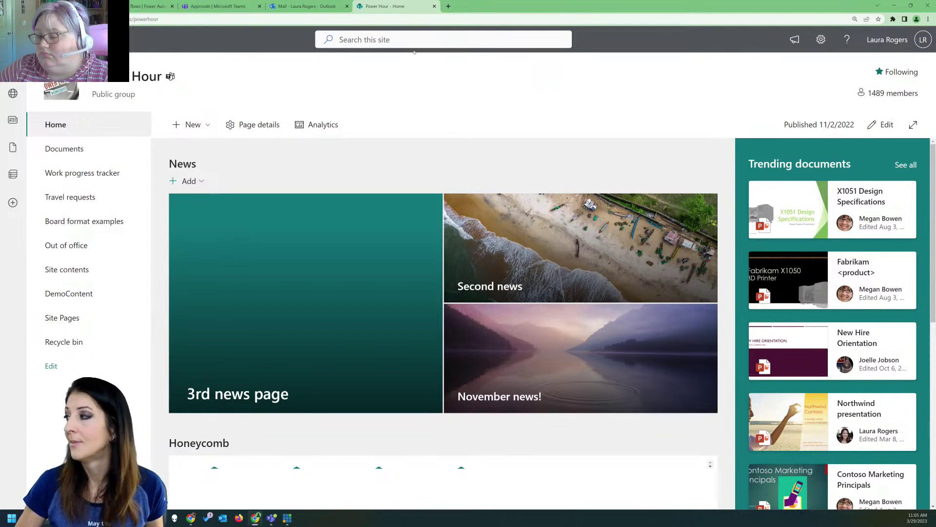
# Start a new list from the Travel requests with approvals template.
pyautogui.click(197, 125)
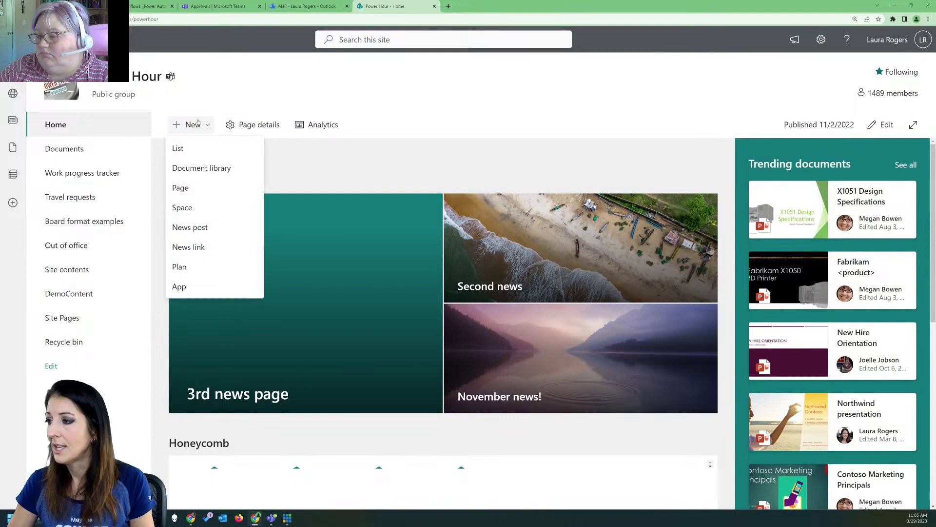
pyautogui.click(201, 148)
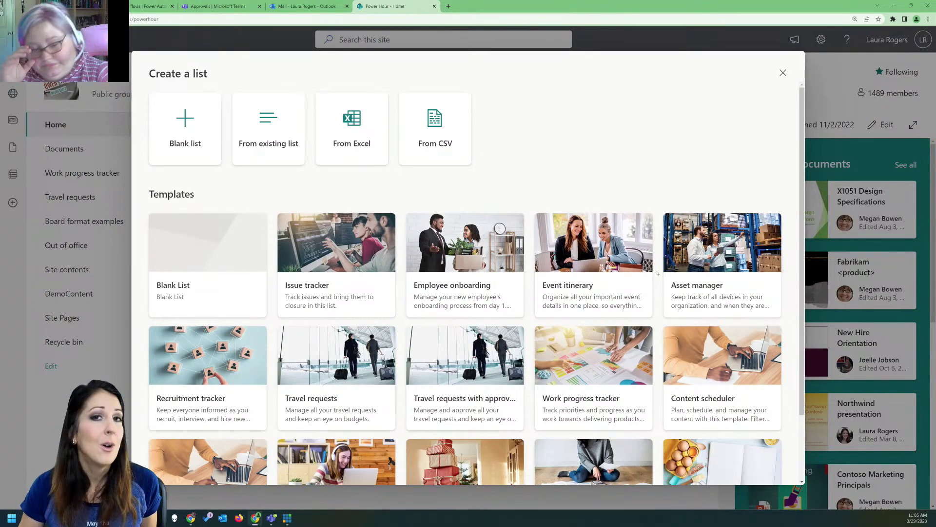
pyautogui.scroll(-2, 657, 273)
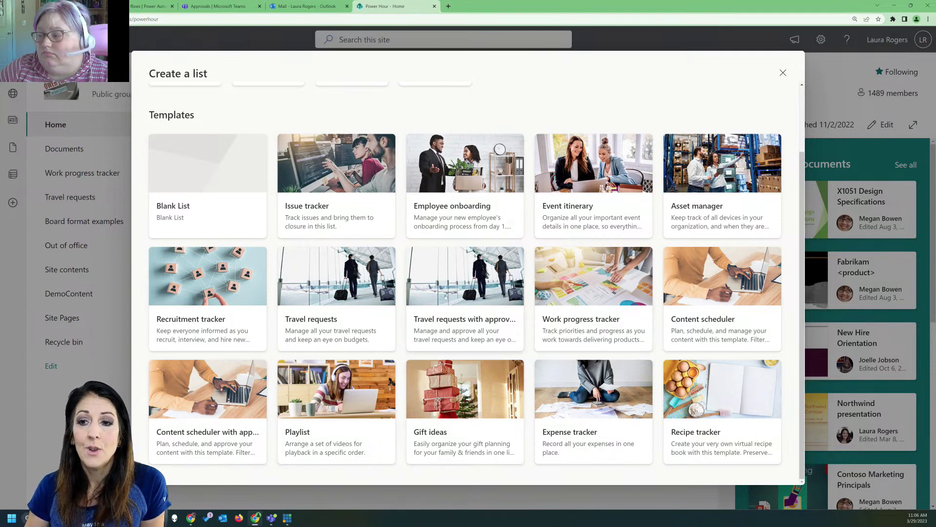
pyautogui.click(461, 318)
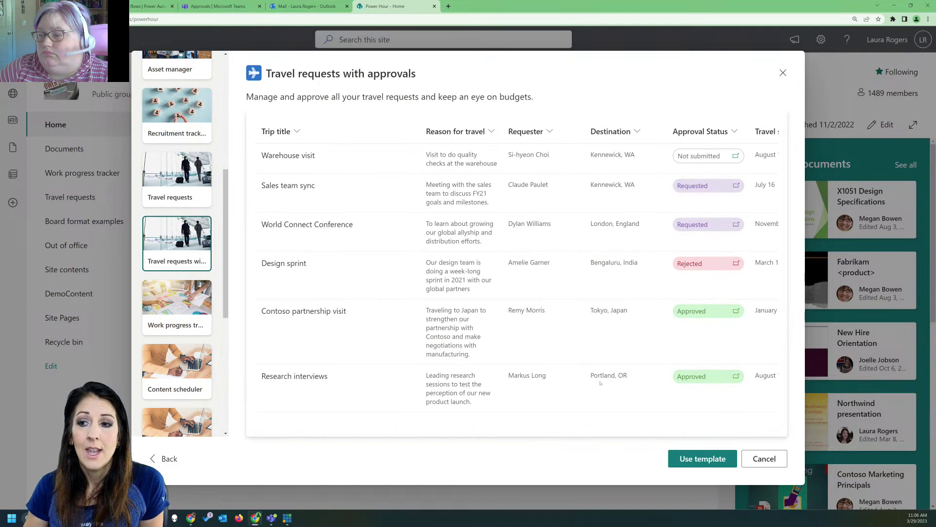
pyautogui.click(691, 459)
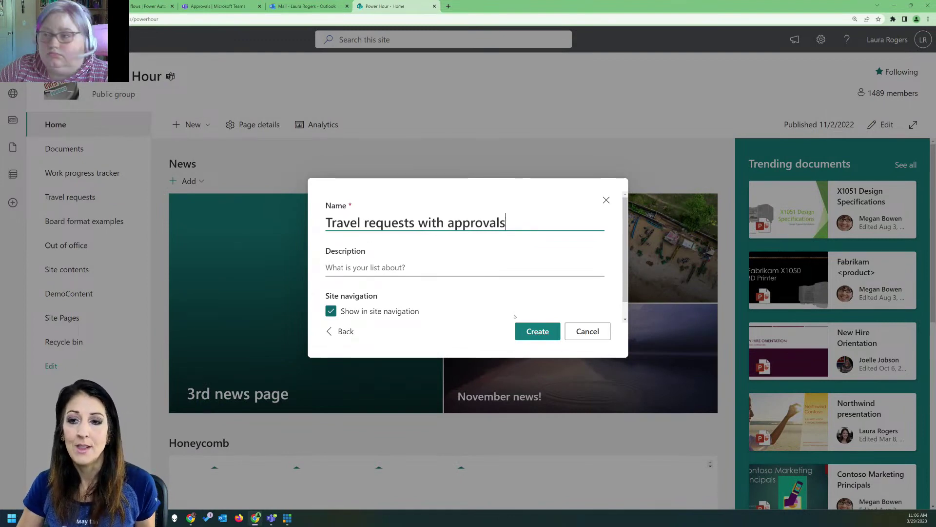
# Create the list under the suggested name 'Travel requests with approvals'.
pyautogui.click(534, 334)
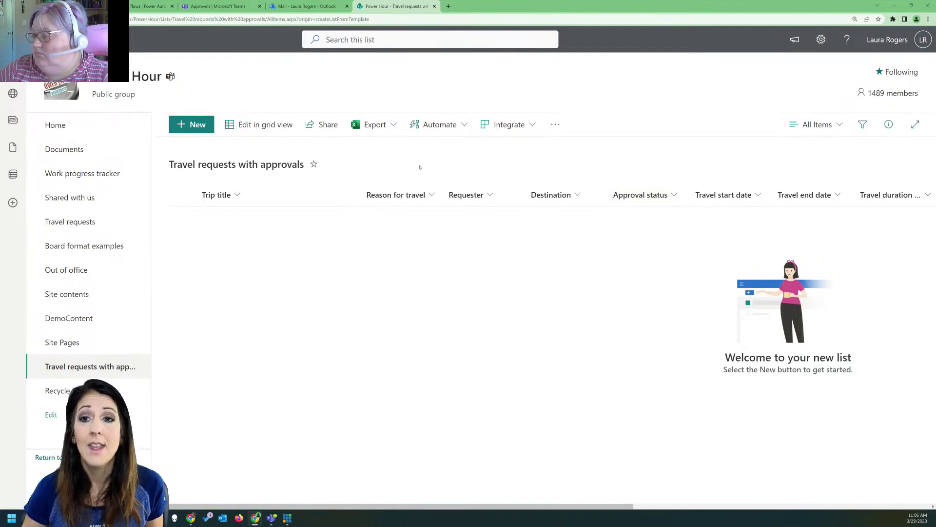
# Start a new item titled 'test 1' with reason fun, a requester, and a Honolulu destination.
pyautogui.click(192, 124)
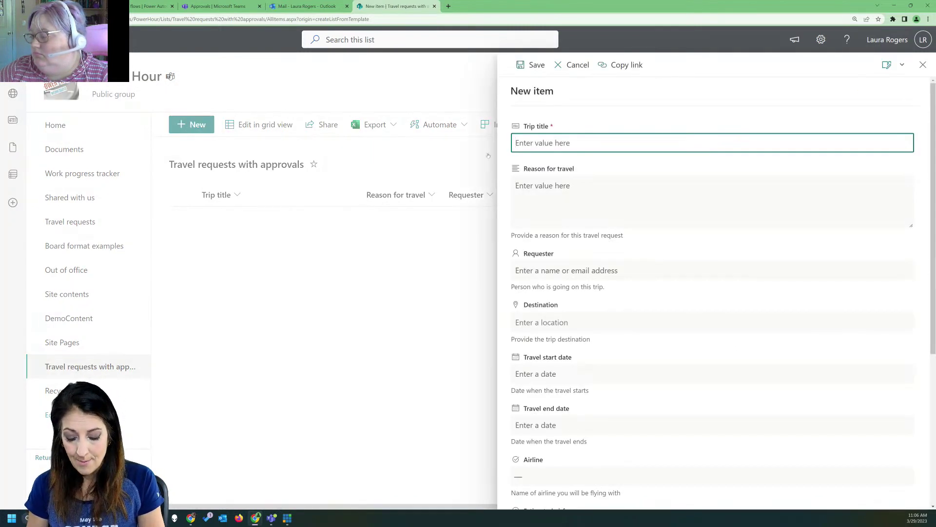
pyautogui.write('test')
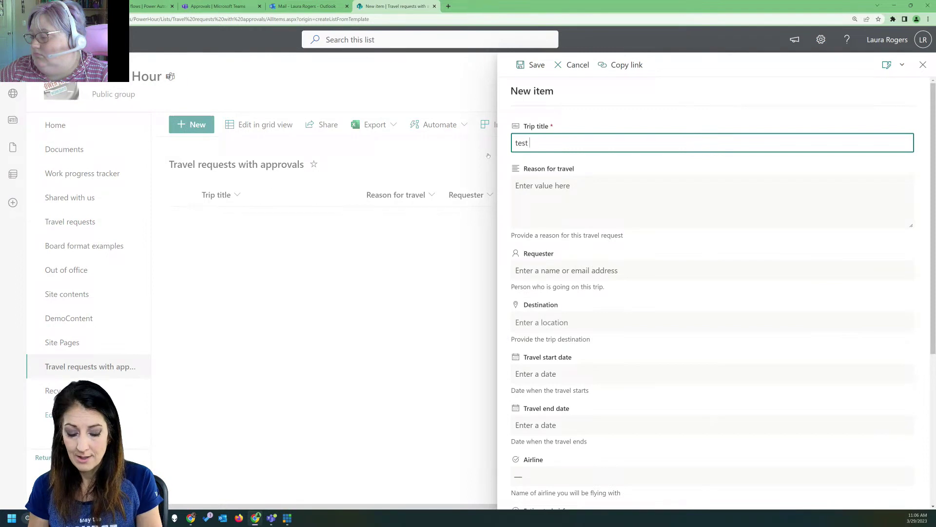
pyautogui.write(' 1')
pyautogui.click(554, 194)
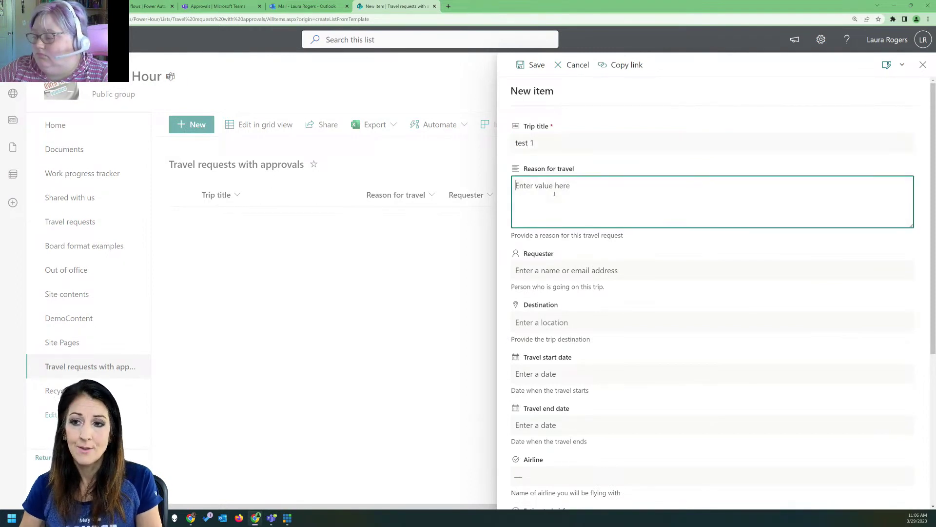
pyautogui.write('fun')
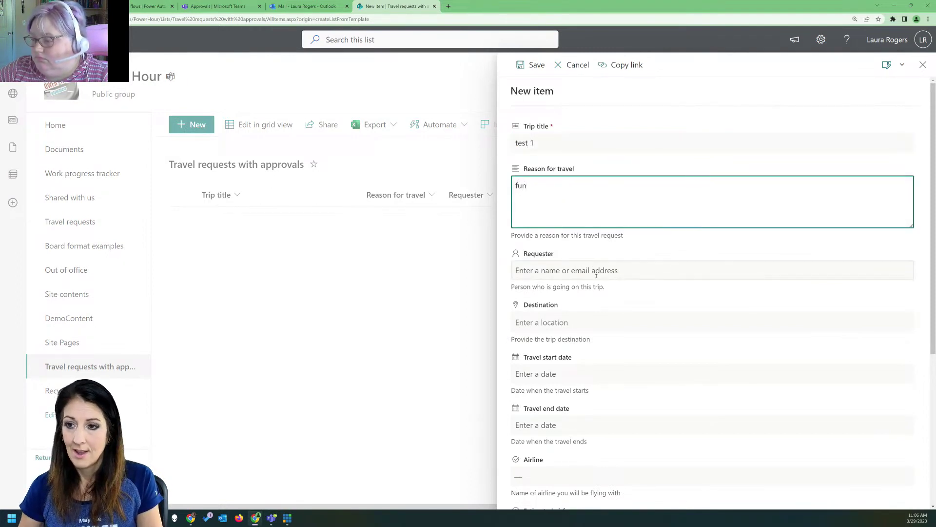
pyautogui.click(595, 272)
pyautogui.write('laura')
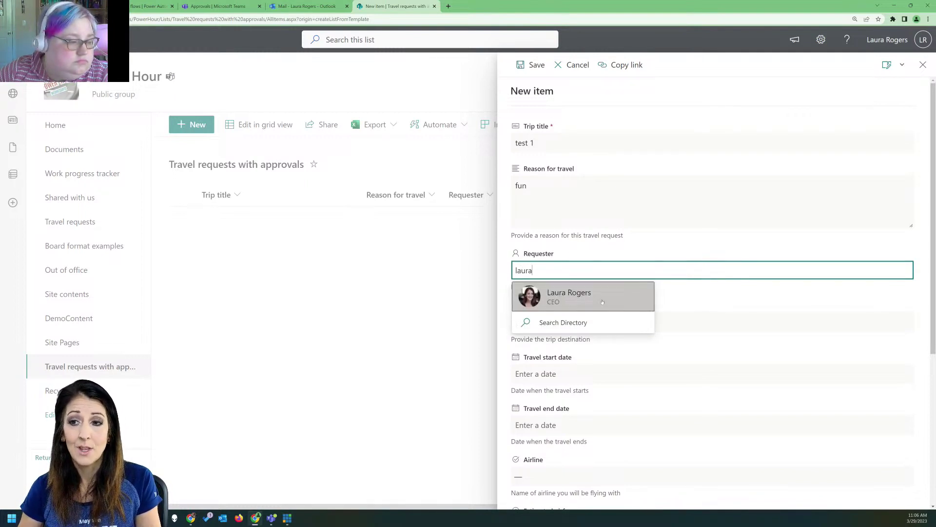
pyautogui.click(603, 297)
pyautogui.click(577, 319)
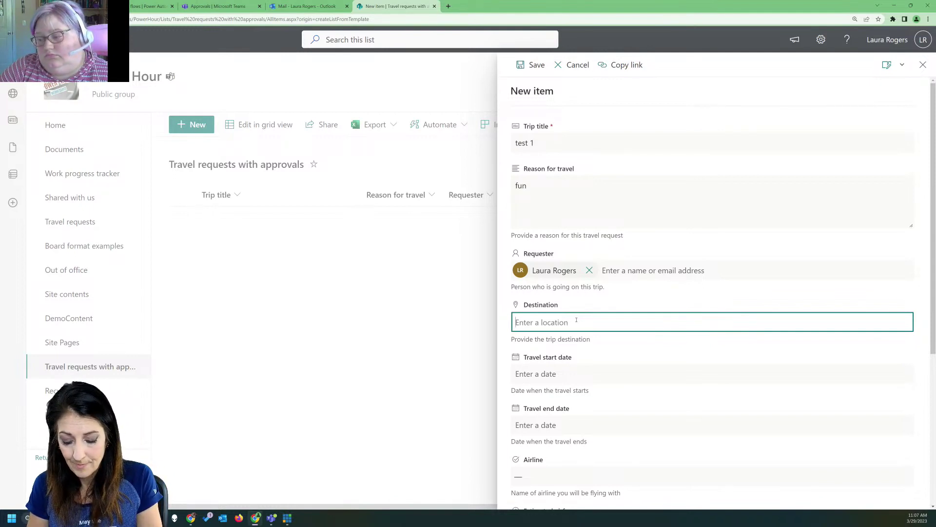
pyautogui.write('honolulu')
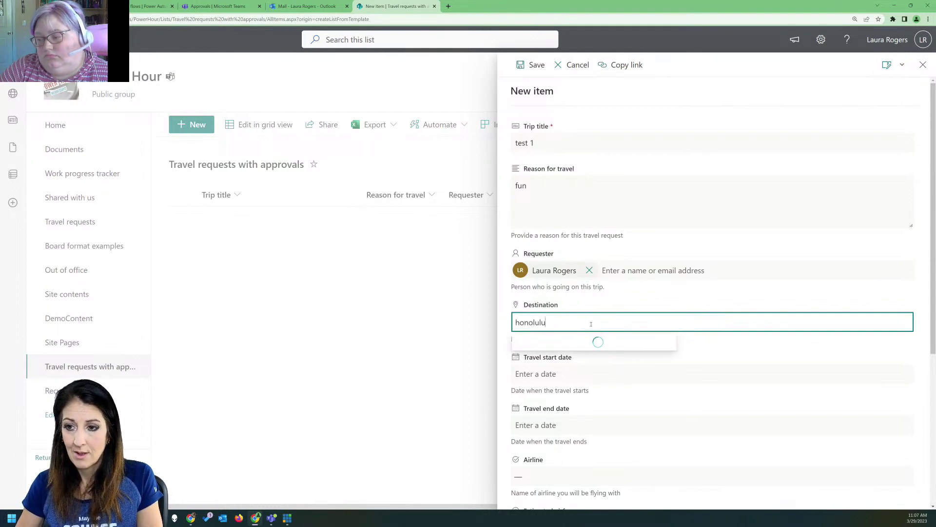
pyautogui.click(562, 342)
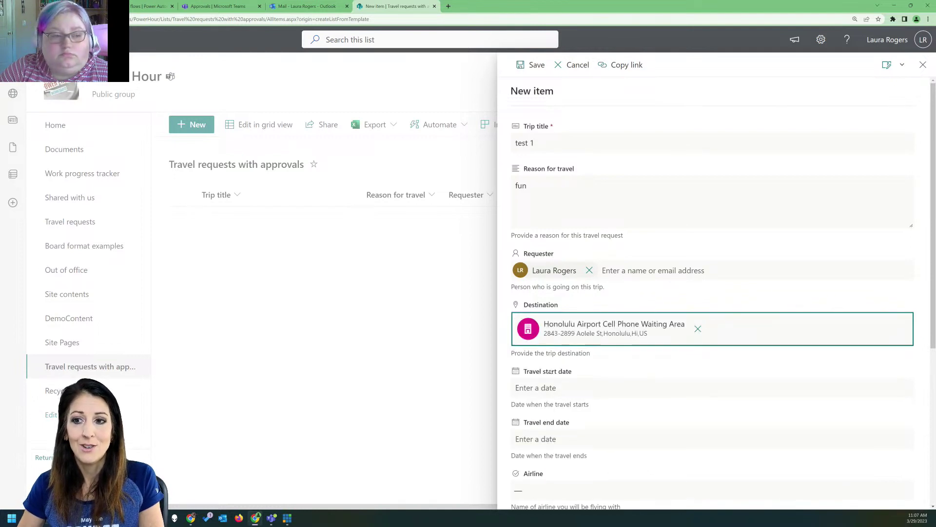
# Set travel dates 3/30/2023 to 4/1/2023, choose British Airways, and save the item.
pyautogui.click(574, 372)
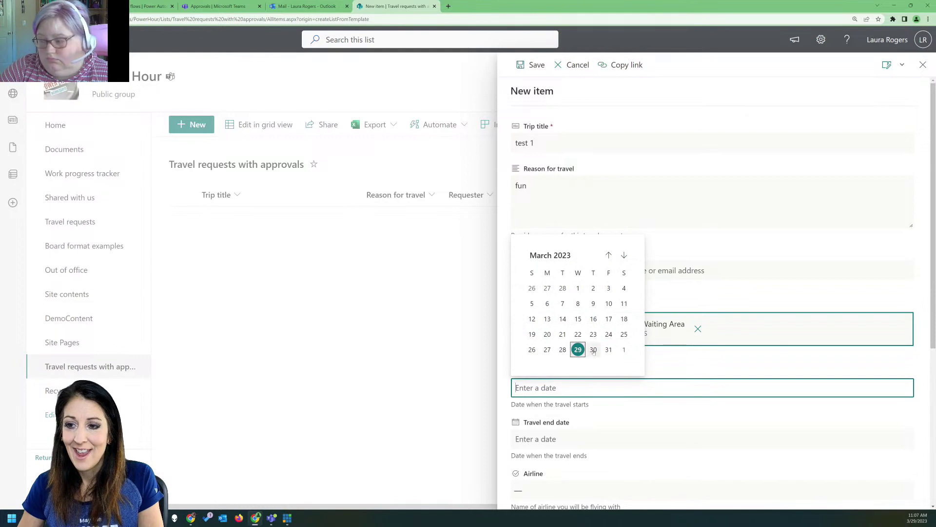
pyautogui.click(593, 349)
pyautogui.click(568, 438)
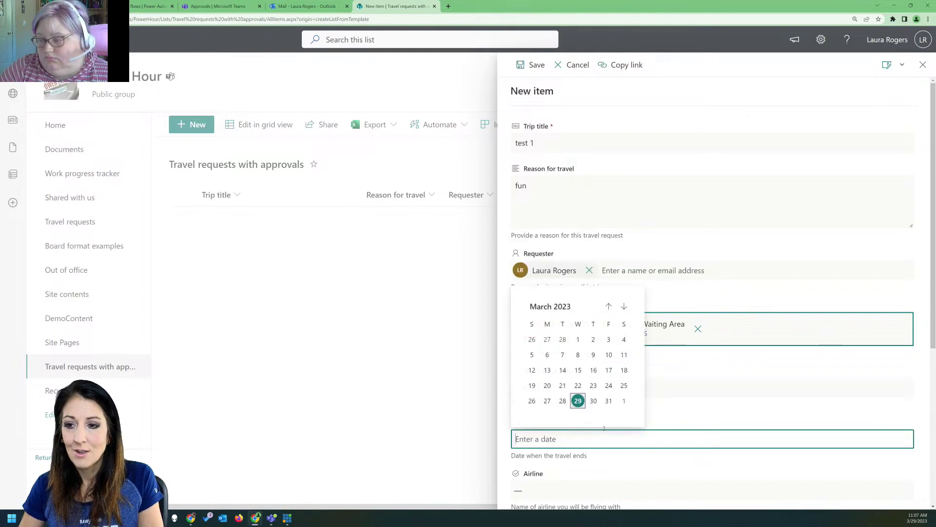
pyautogui.click(624, 405)
pyautogui.scroll(-1, 613, 396)
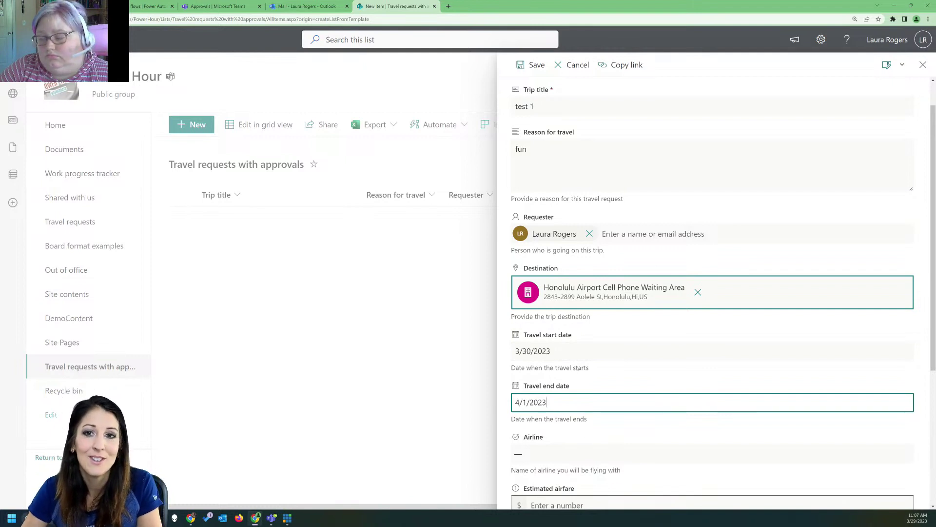
pyautogui.scroll(-3, 570, 376)
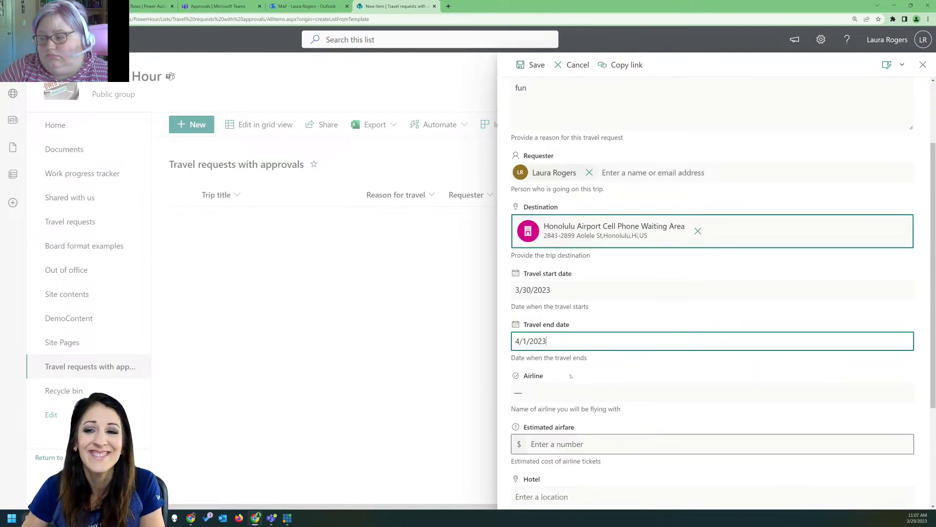
pyautogui.click(566, 308)
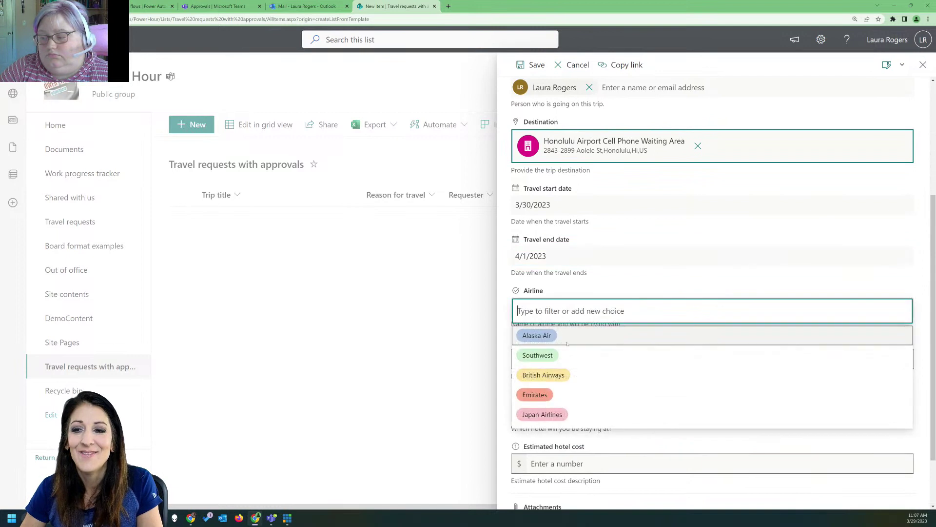
pyautogui.click(560, 370)
pyautogui.scroll(-2, 591, 351)
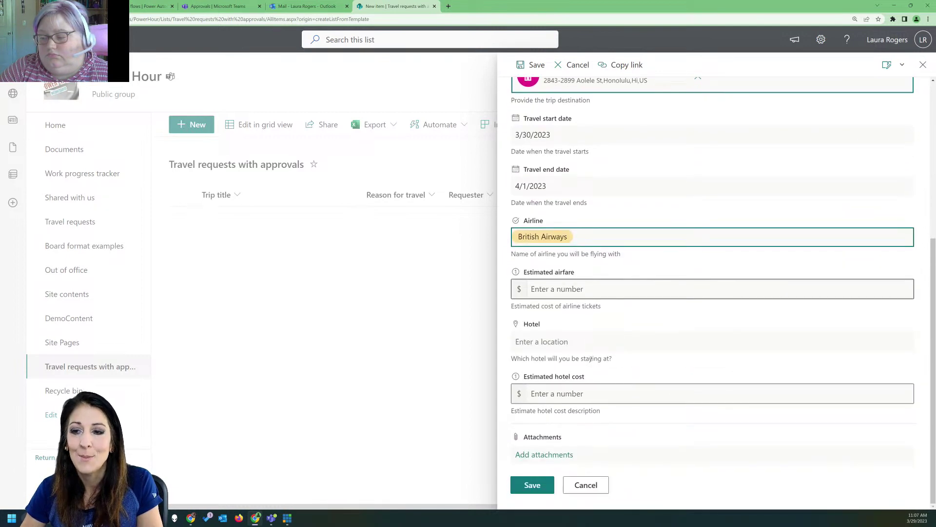
pyautogui.click(533, 486)
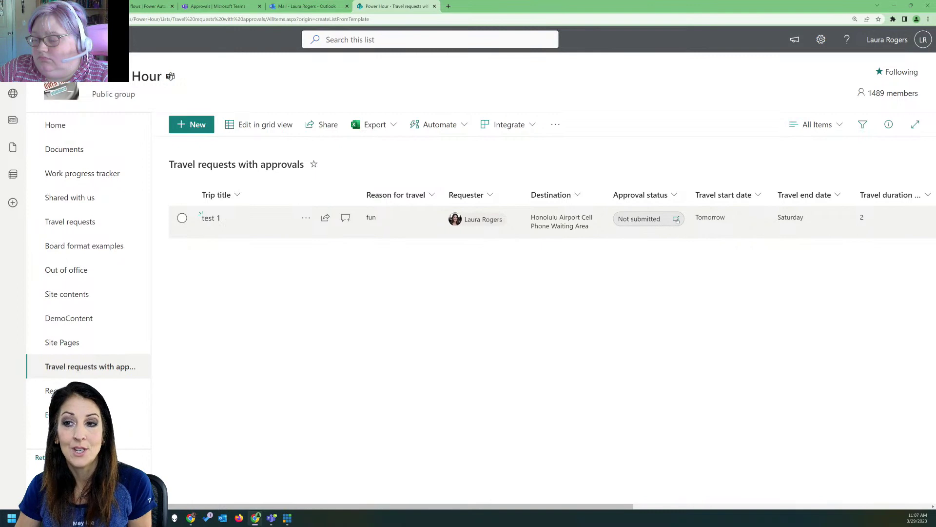
# Open the Request approval dialog for test 1 and begin searching for an approver.
pyautogui.click(677, 220)
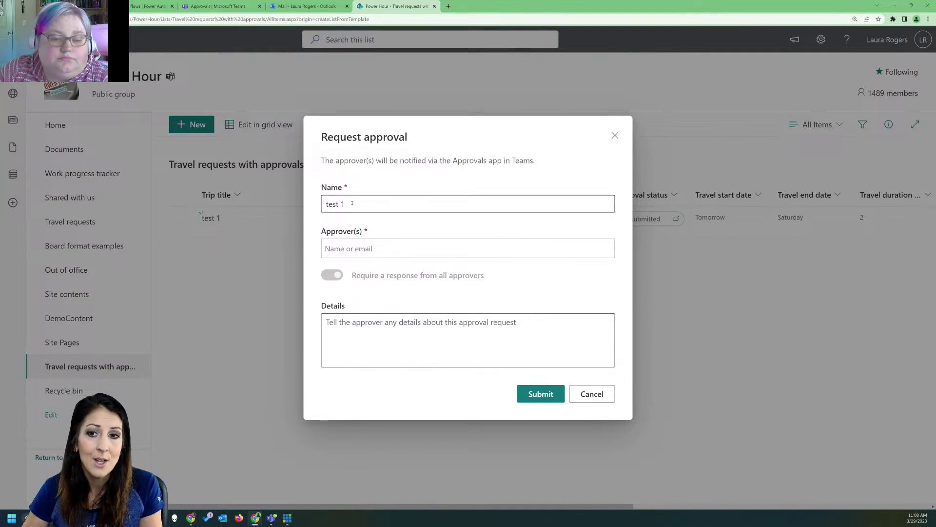
pyautogui.click(359, 249)
# Add two approvers and turn off Require a response from all approvers.
pyautogui.write('joe')
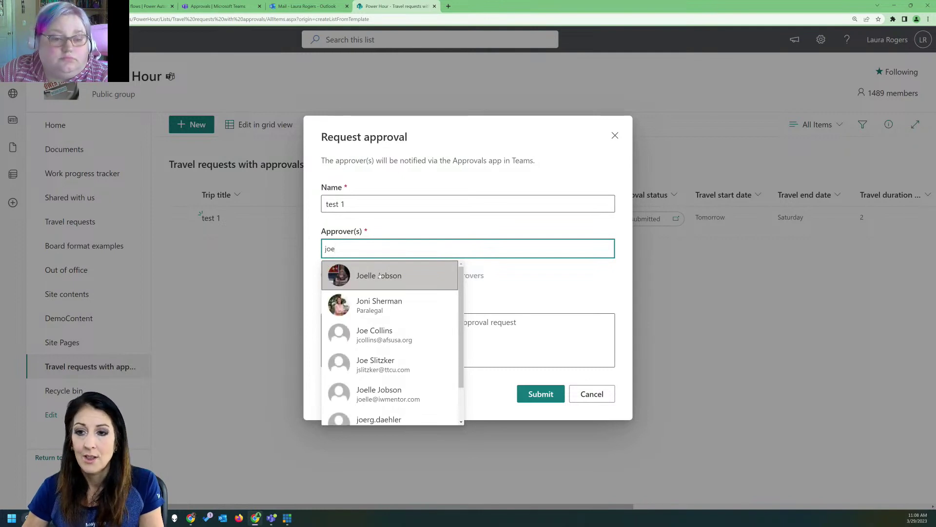
pyautogui.click(380, 275)
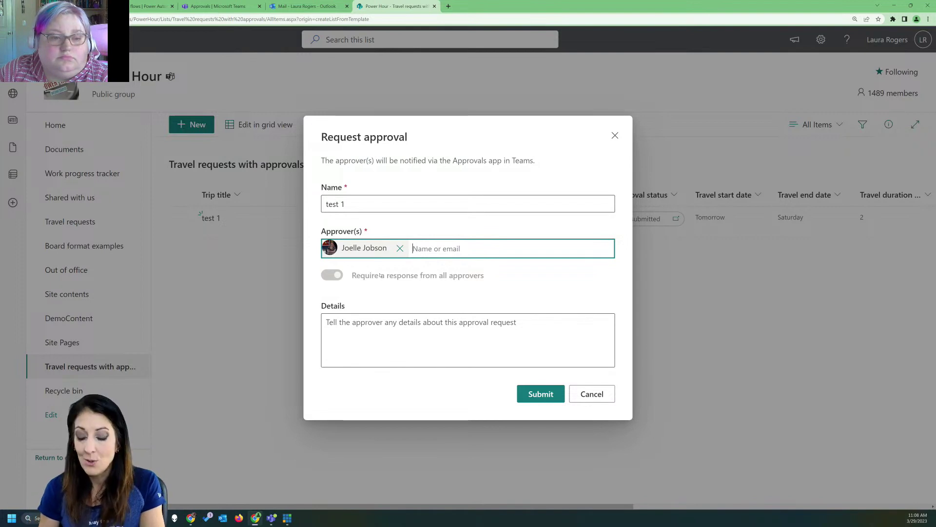
pyautogui.write('bren')
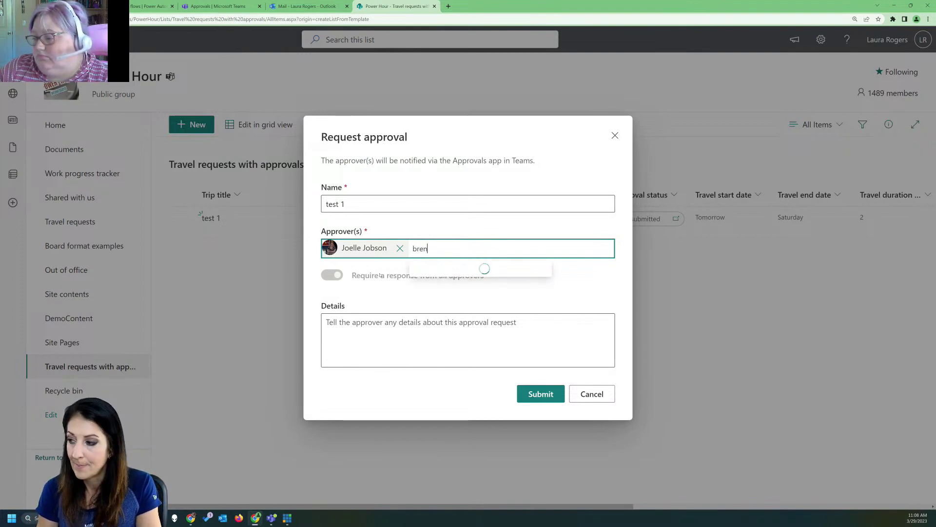
pyautogui.click(458, 276)
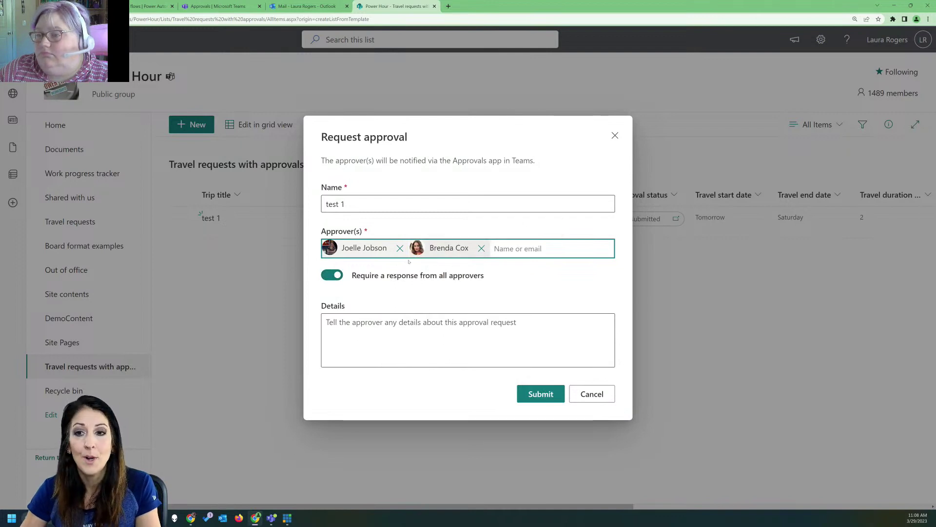
pyautogui.click(334, 278)
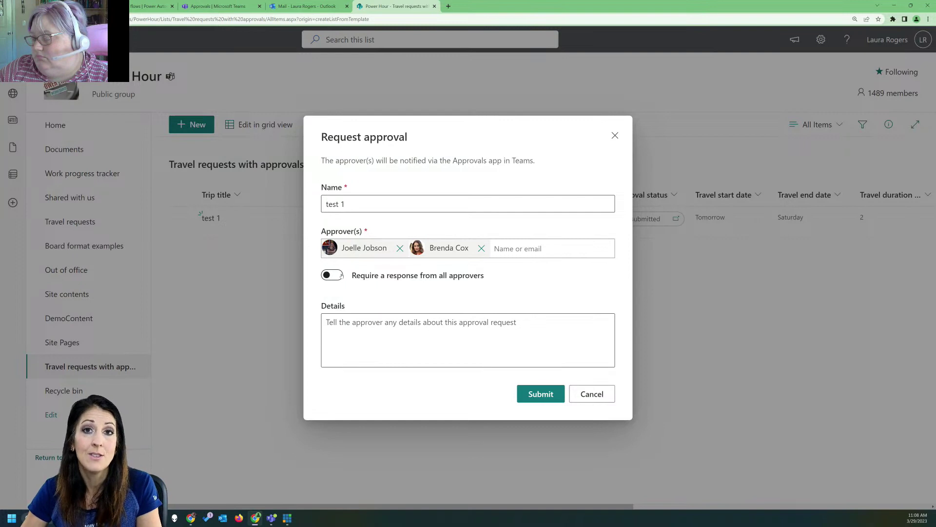
# Add the note 'please approve it', submit the request, and close the dialog.
pyautogui.click(369, 318)
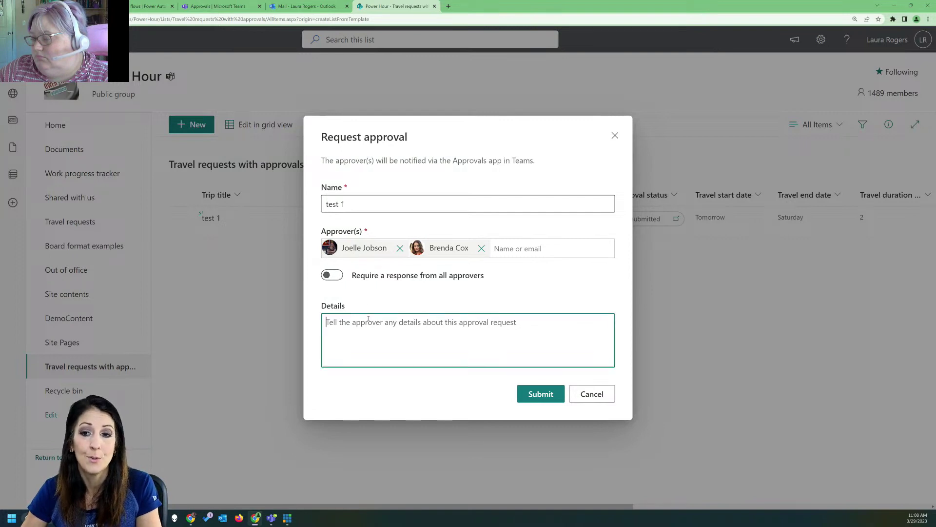
pyautogui.write('please ap')
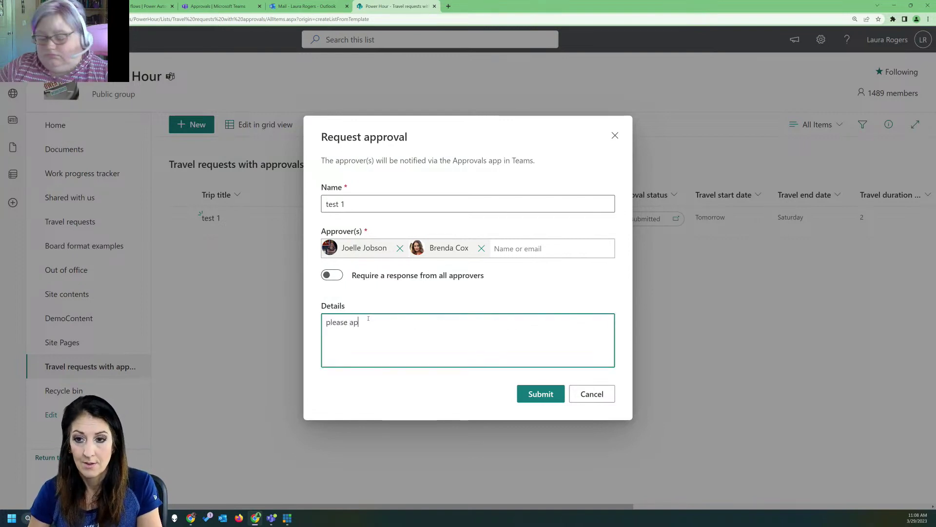
pyautogui.write('prove it')
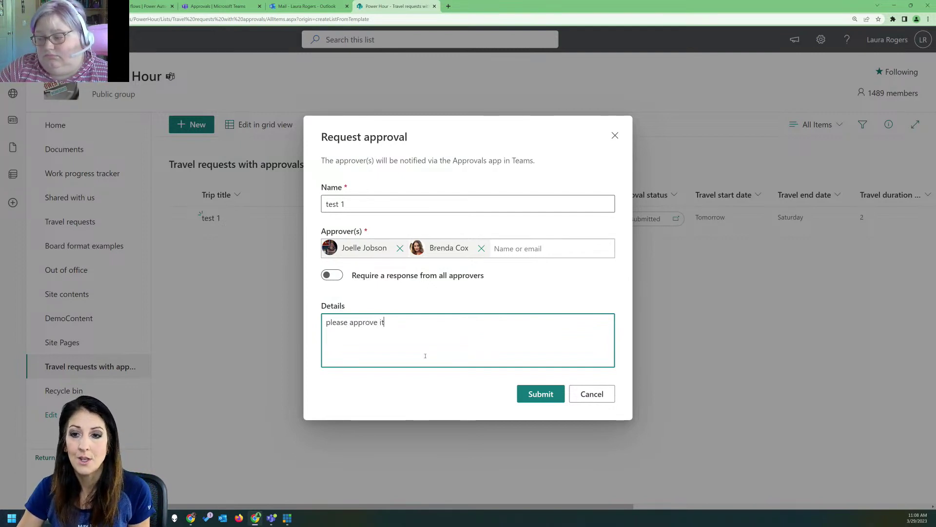
pyautogui.click(534, 397)
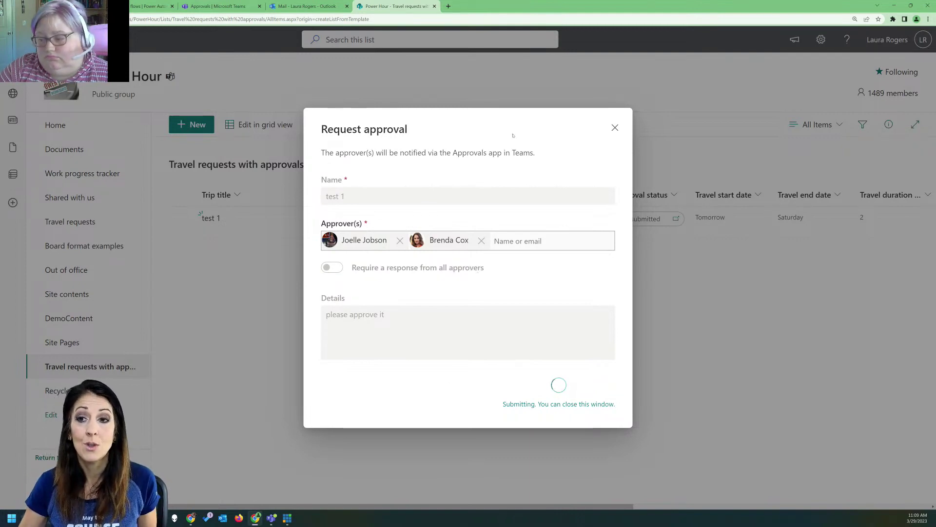
pyautogui.click(615, 127)
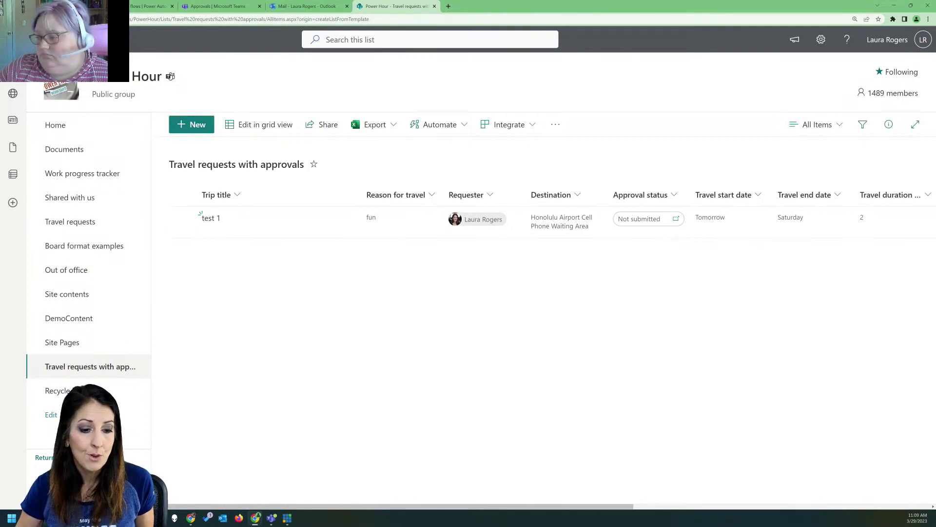
pyautogui.hotkey('alt', 'Tab')
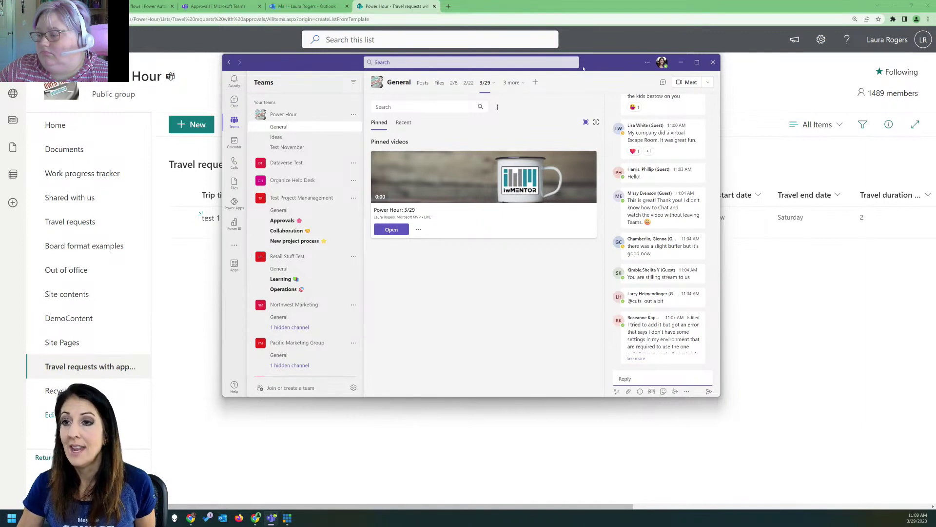
# Move Teams aside and reload the list so test 1 shows Requested.
pyautogui.moveTo(604, 63); pyautogui.dragTo(0, 83)
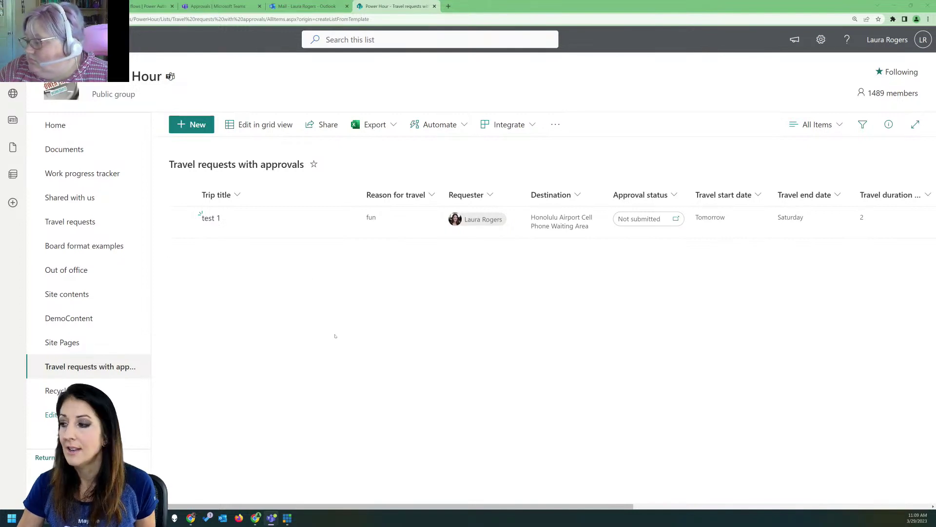
pyautogui.click(677, 219)
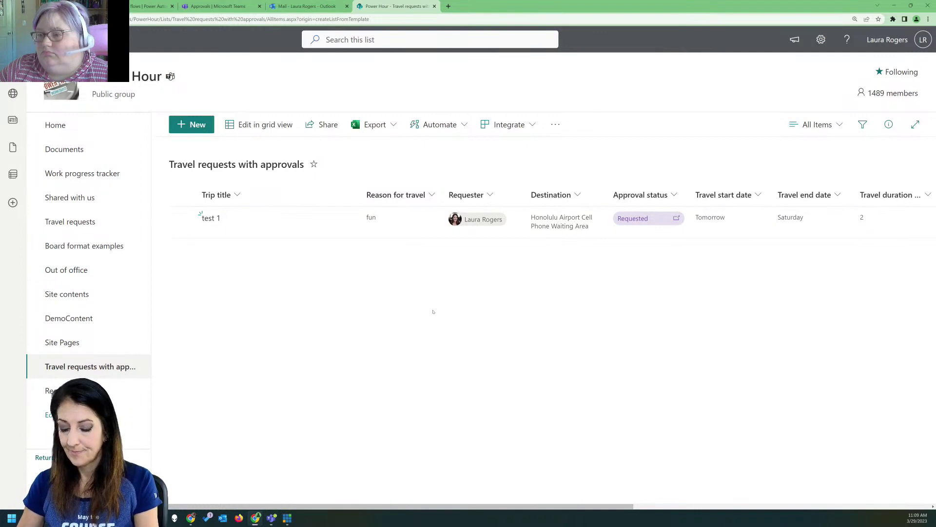
pyautogui.press('F5')
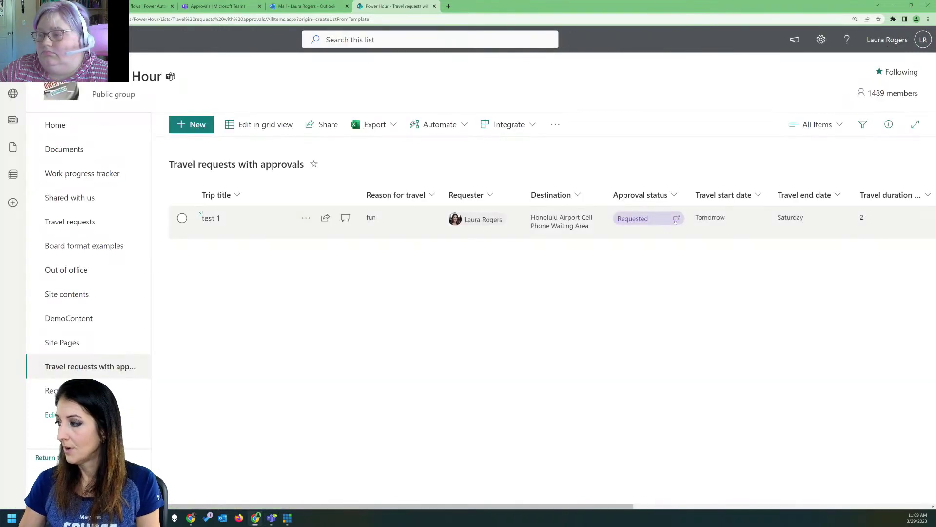
# View test 1's Approved request details, then switch to Teams' activity feed.
pyautogui.click(677, 219)
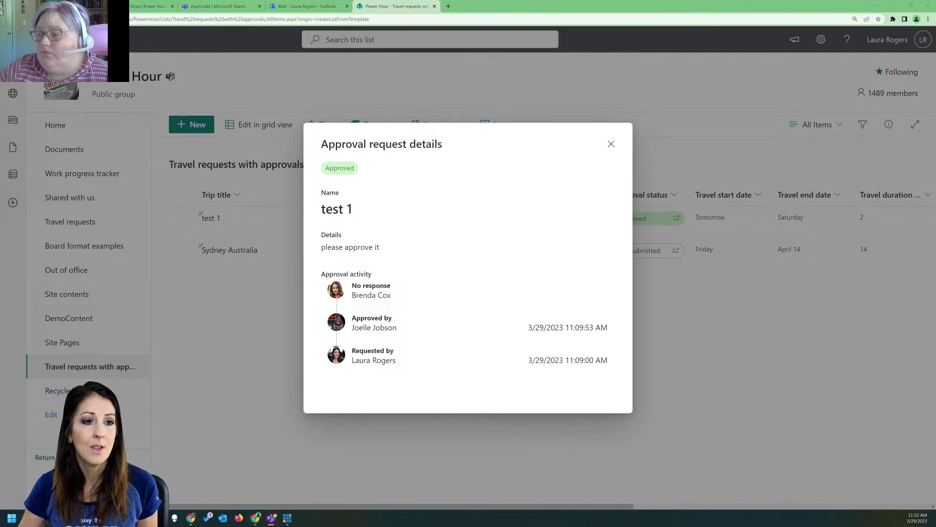
pyautogui.click(272, 518)
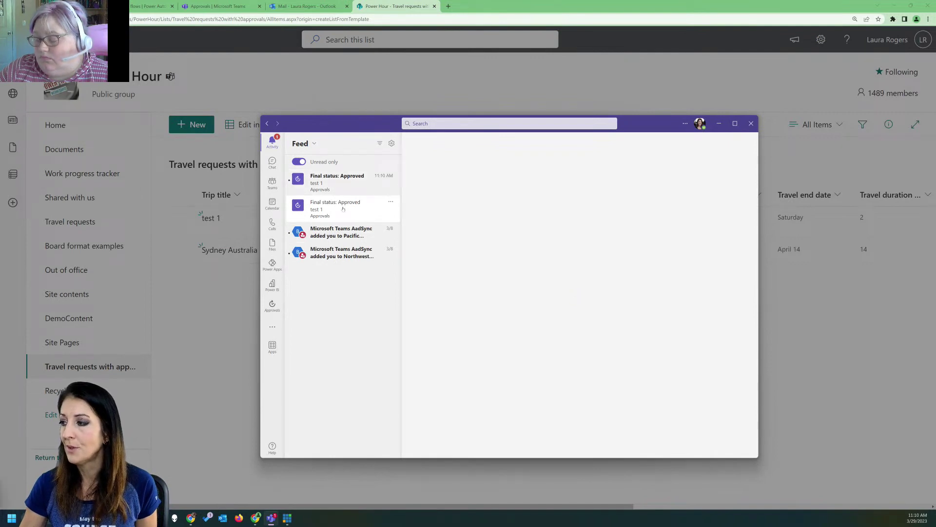
# Save the approved test 1 request details from the Teams Activity feed as a PDF.
pyautogui.click(341, 182)
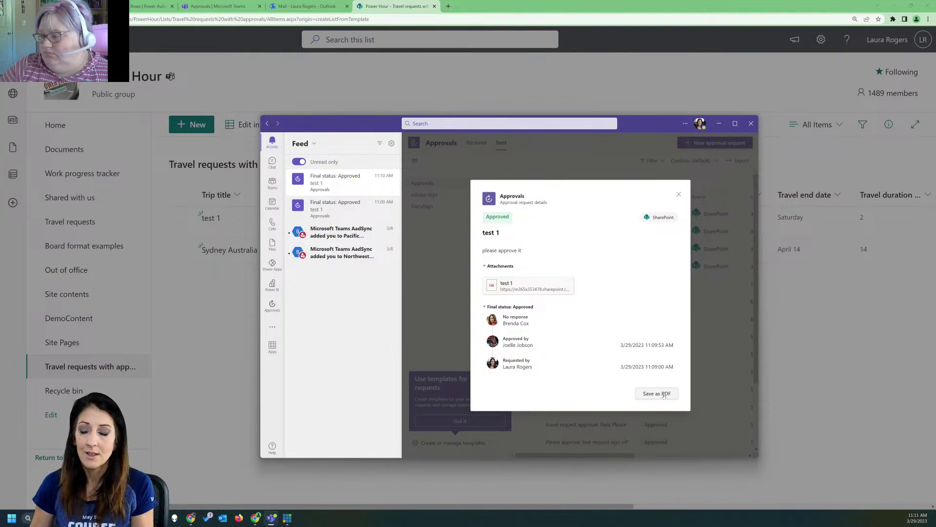
pyautogui.click(664, 396)
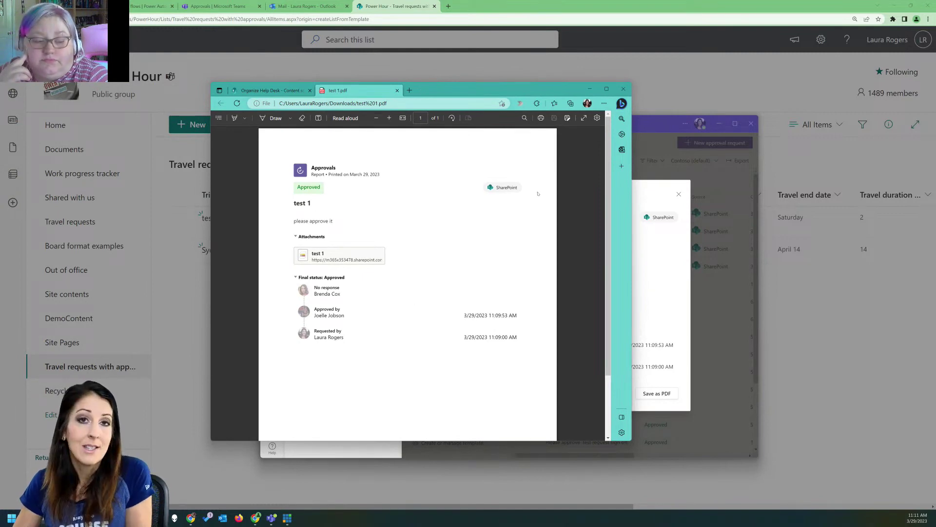
pyautogui.click(624, 89)
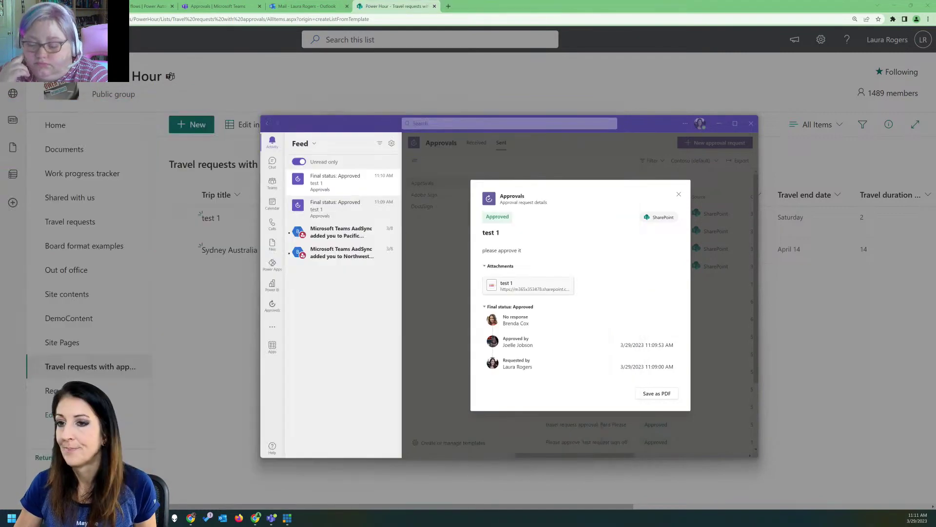
pyautogui.click(679, 194)
pyautogui.click(215, 358)
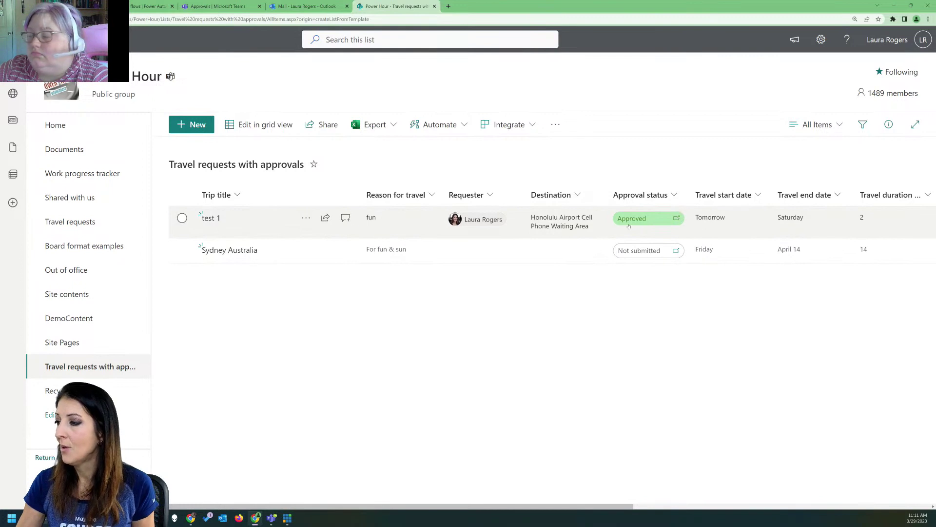
pyautogui.click(677, 218)
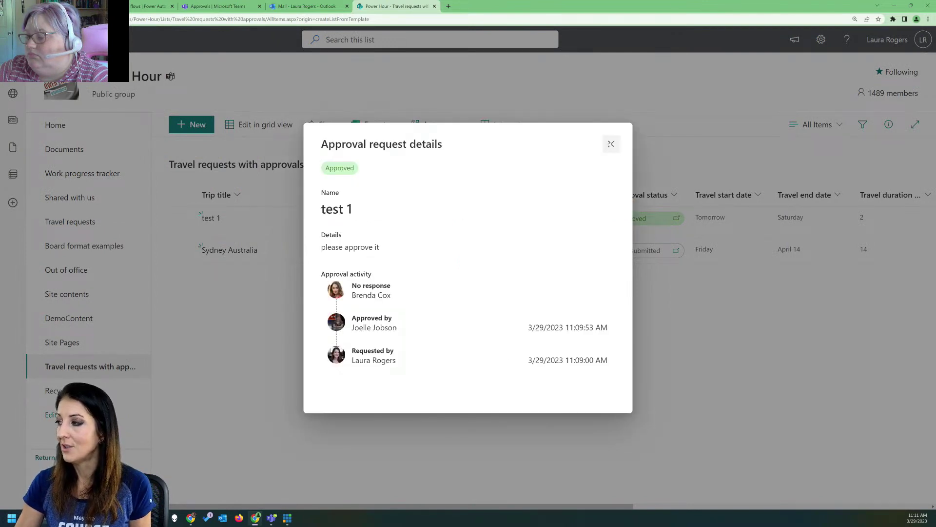
pyautogui.click(611, 144)
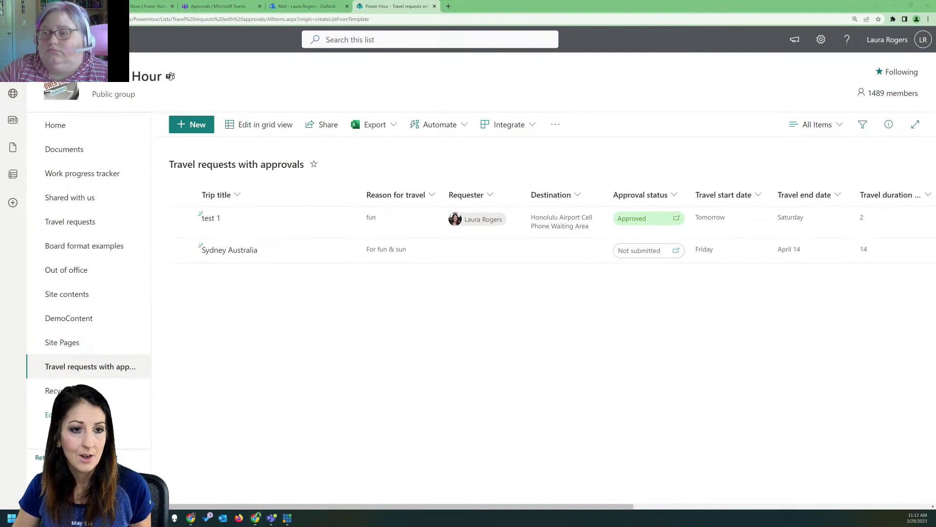
# Reload Power Automate Approvals and review its Sent and History tabs.
pyautogui.click(147, 6)
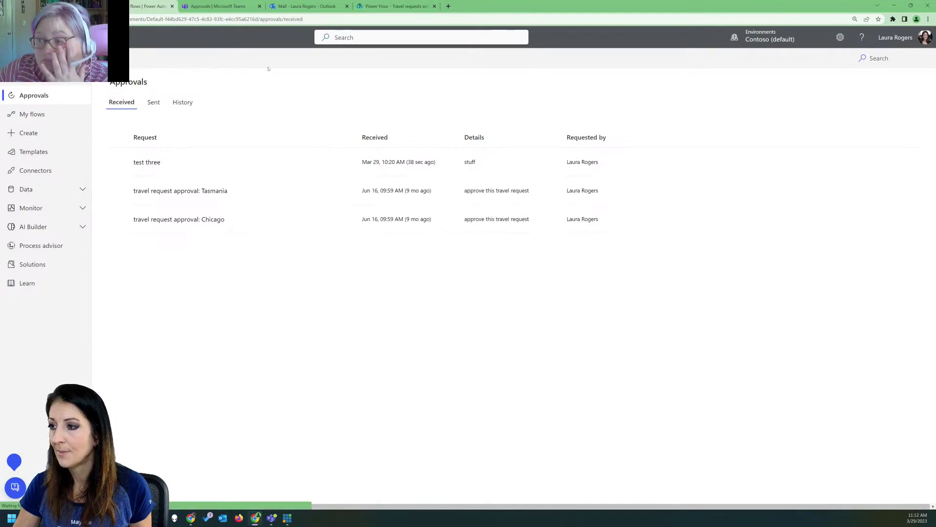
pyautogui.press('F5')
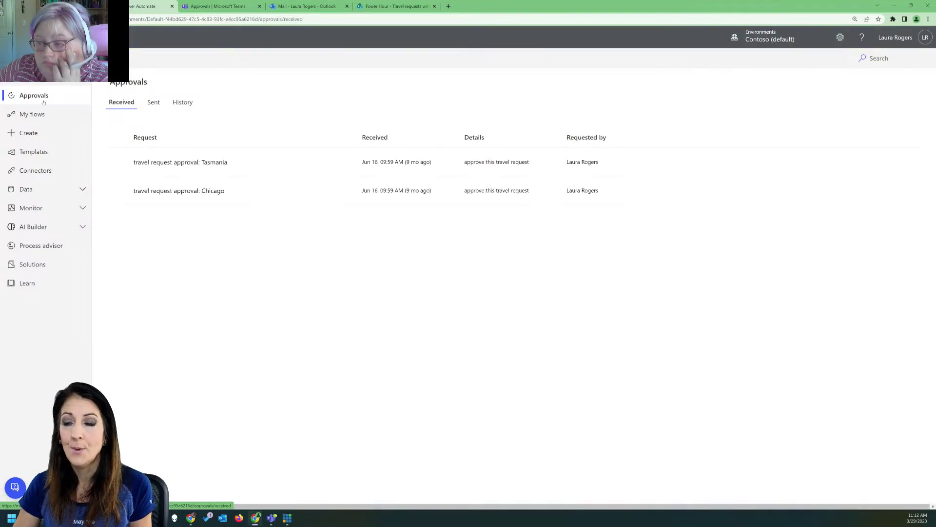
pyautogui.click(929, 19)
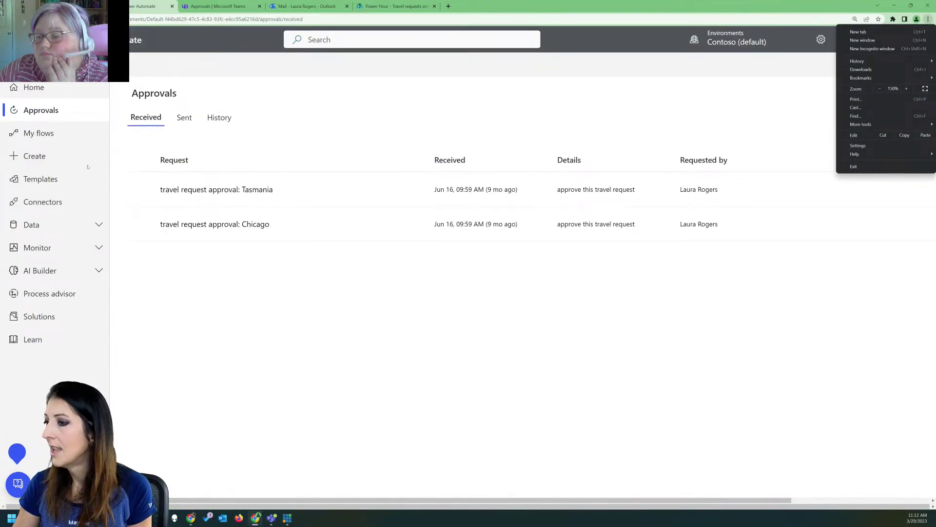
pyautogui.click(296, 108)
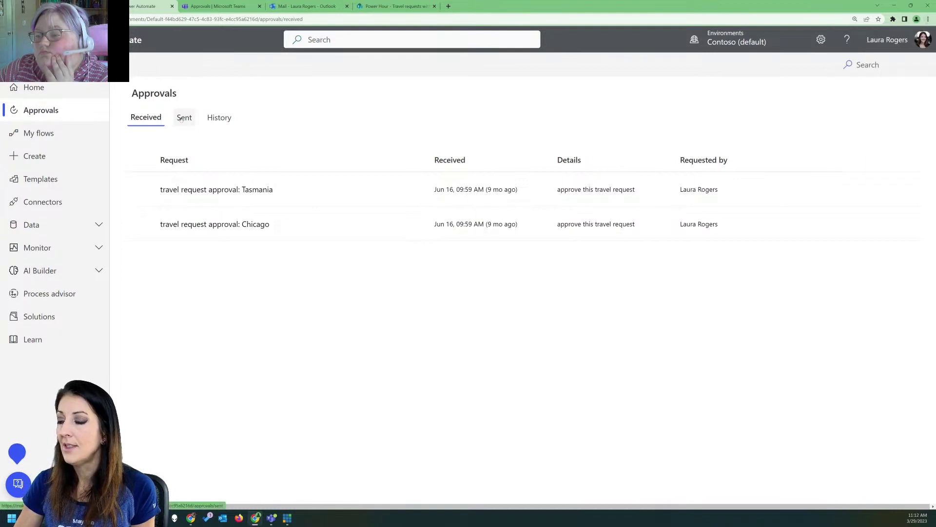
pyautogui.click(183, 118)
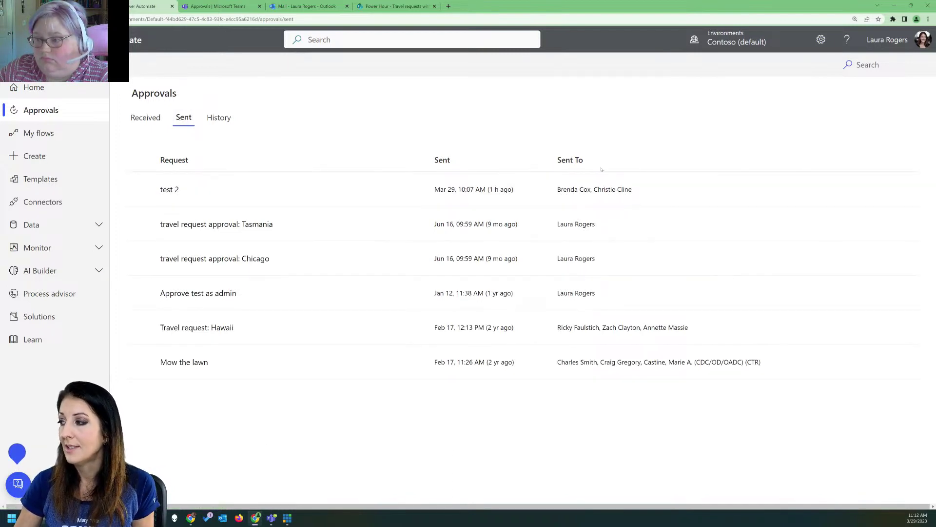
pyautogui.click(219, 117)
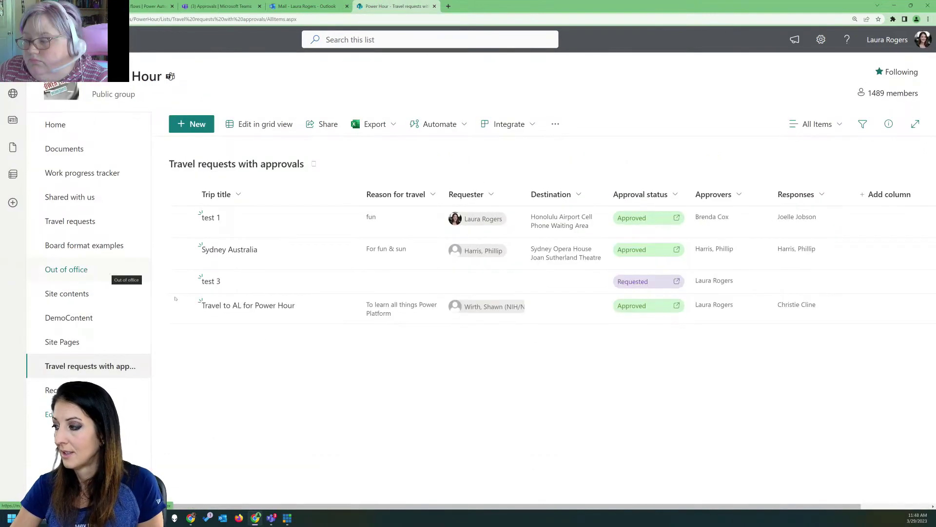
# Reload the travel list and check test 3's approval details until it reads Approved.
pyautogui.press('F5')
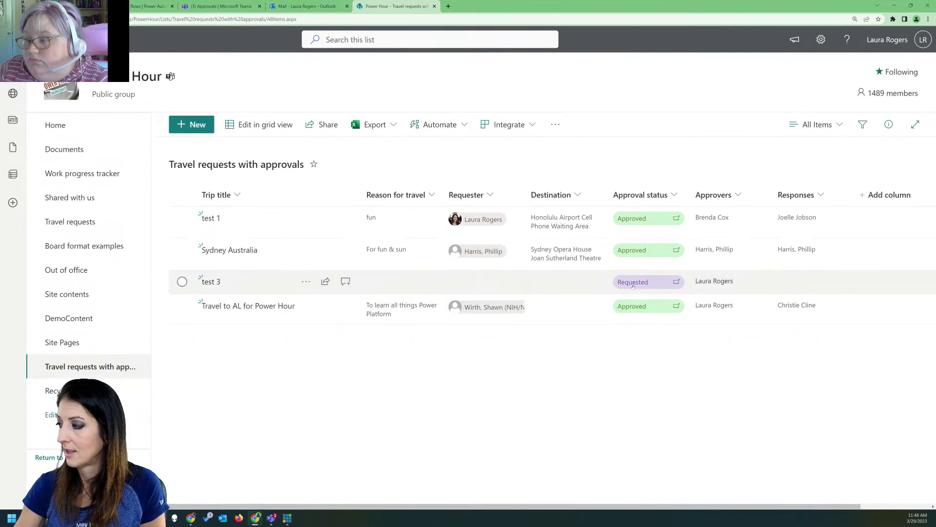
pyautogui.click(677, 282)
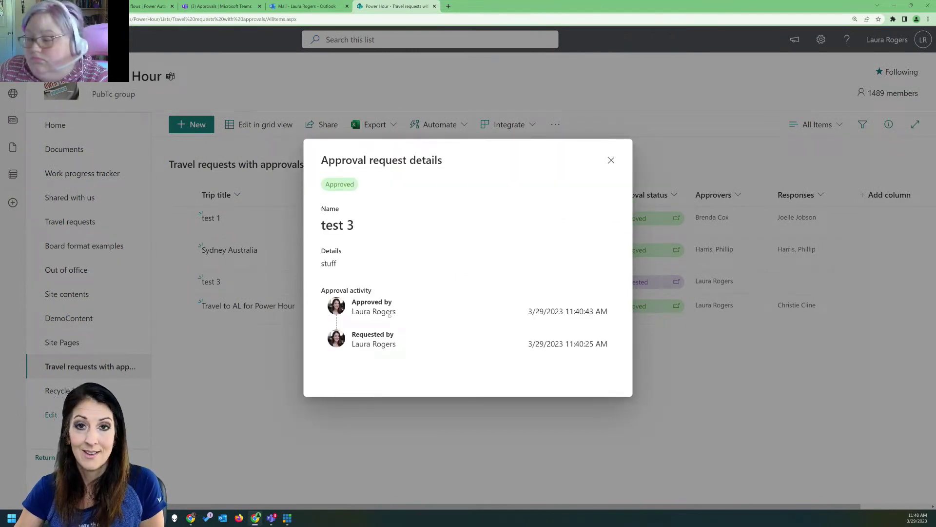
pyautogui.click(611, 160)
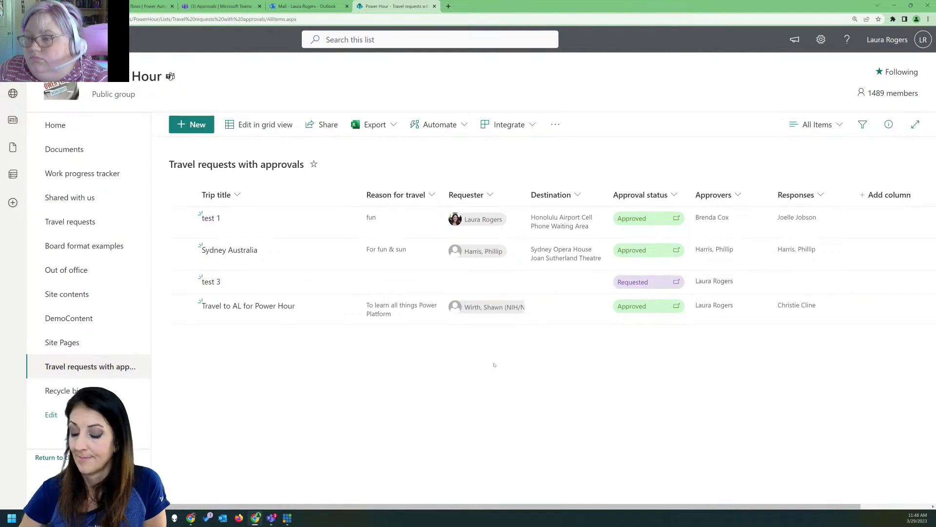
pyautogui.press('F5')
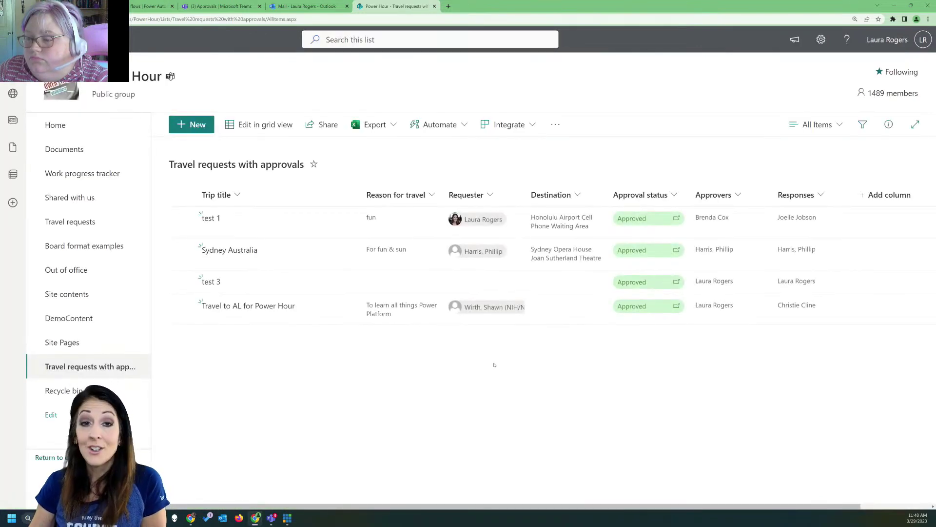
pyautogui.click(468, 233)
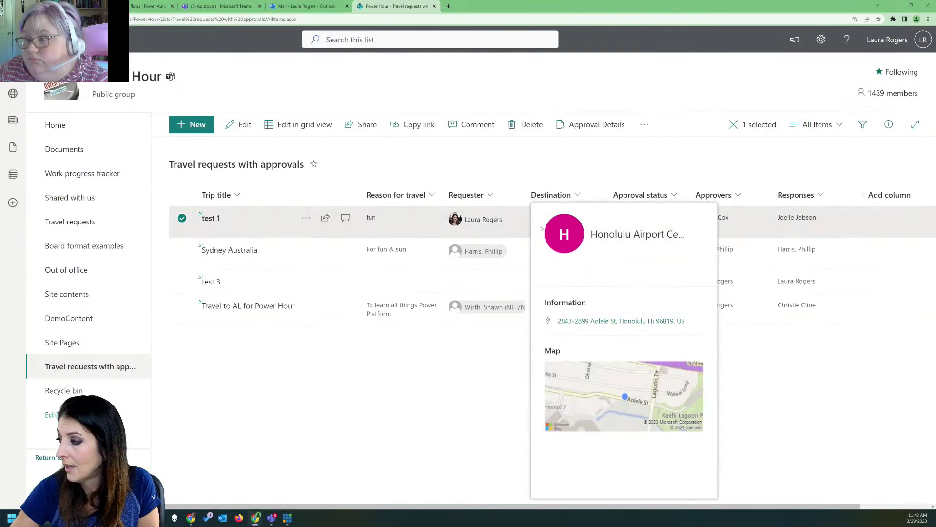
# Change test 1's Reason for travel to 'fun stuff' and save, accepting the approval reset.
pyautogui.click(305, 218)
pyautogui.click(280, 236)
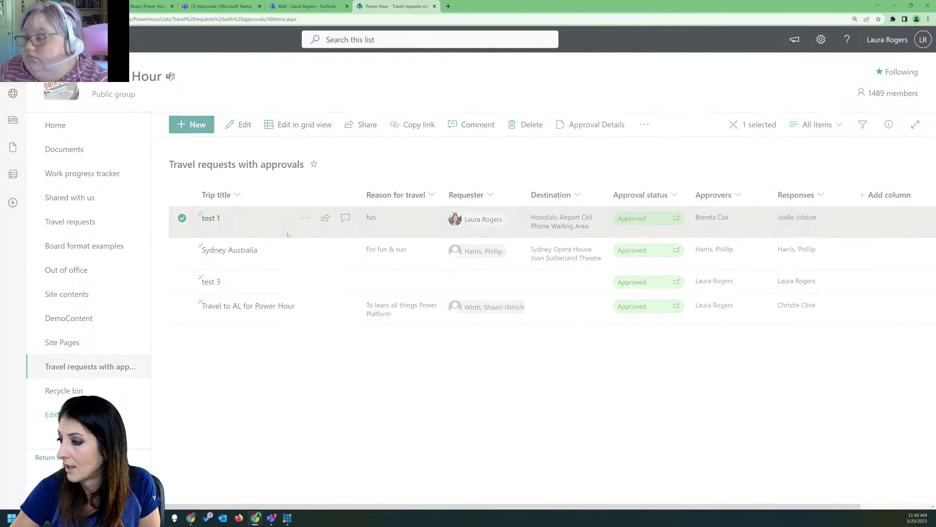
pyautogui.click(557, 194)
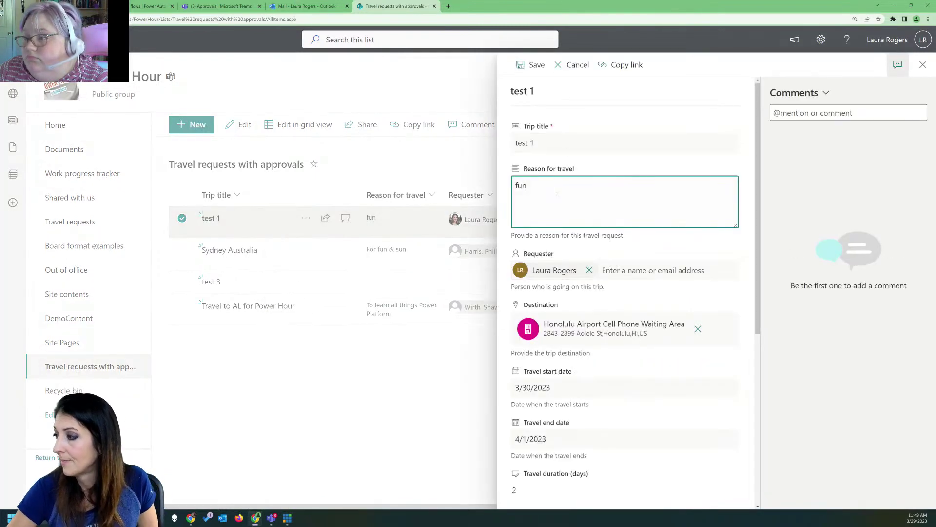
pyautogui.write('stuff')
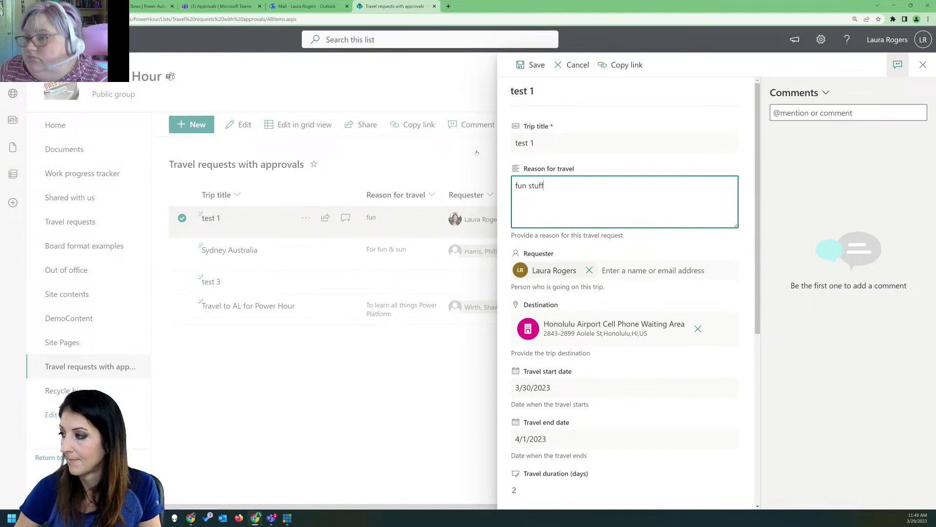
pyautogui.click(521, 70)
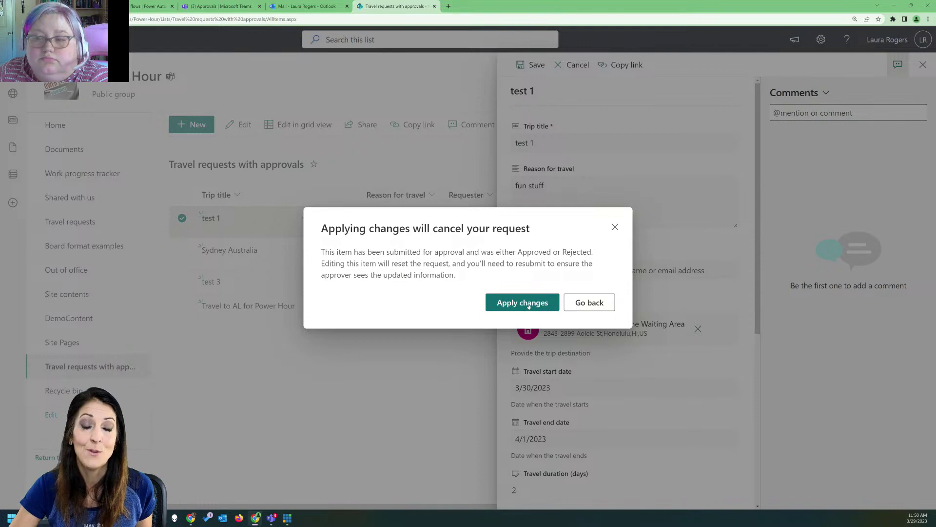
pyautogui.click(530, 305)
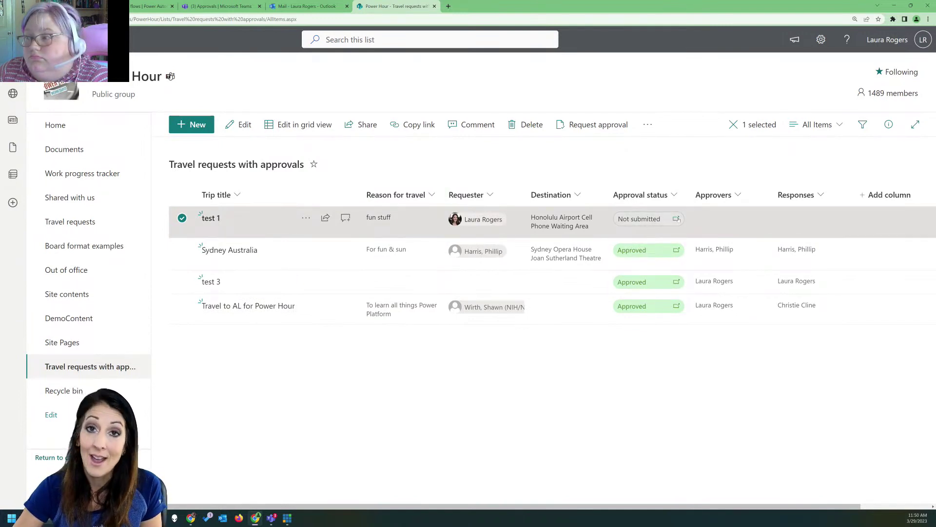
# Submit a new approval request for test 1 to the chosen approver with details 'cool'.
pyautogui.click(677, 219)
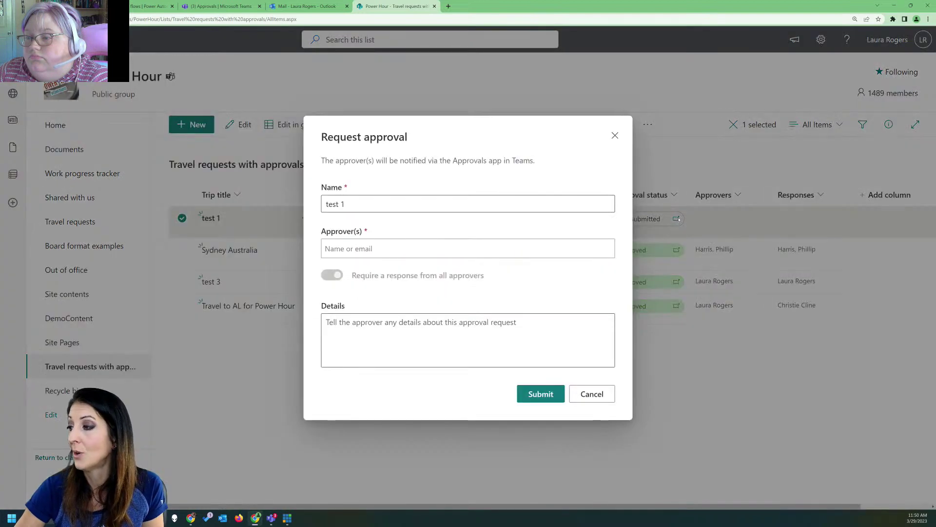
pyautogui.click(432, 245)
pyautogui.write('laura')
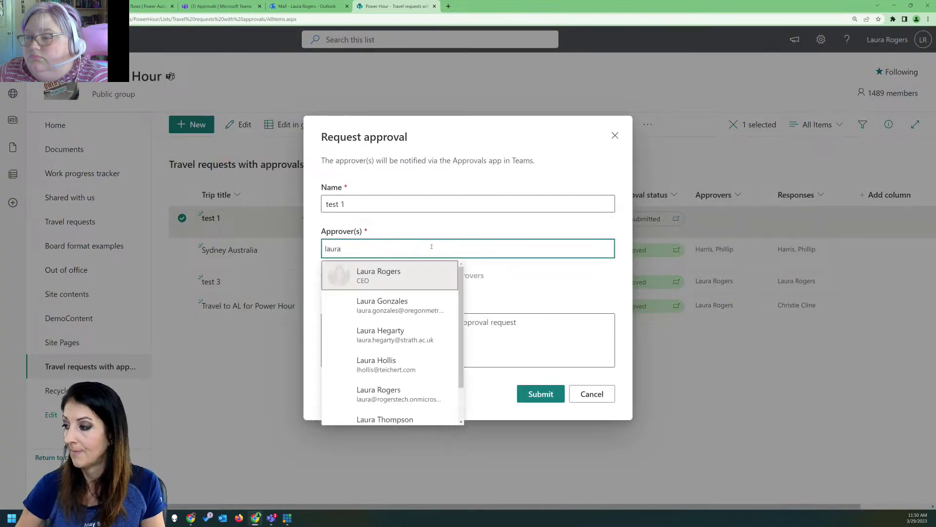
pyautogui.click(382, 275)
pyautogui.click(484, 336)
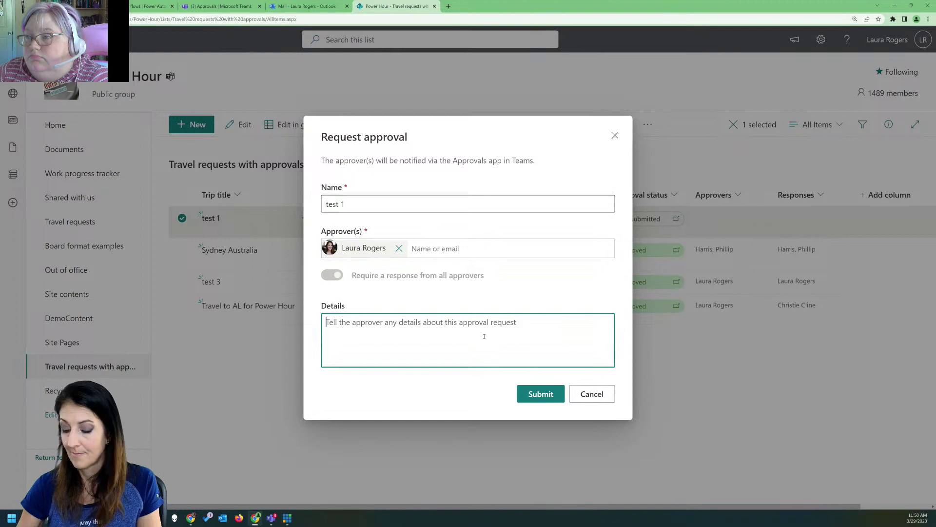
pyautogui.write('cool')
pyautogui.click(550, 395)
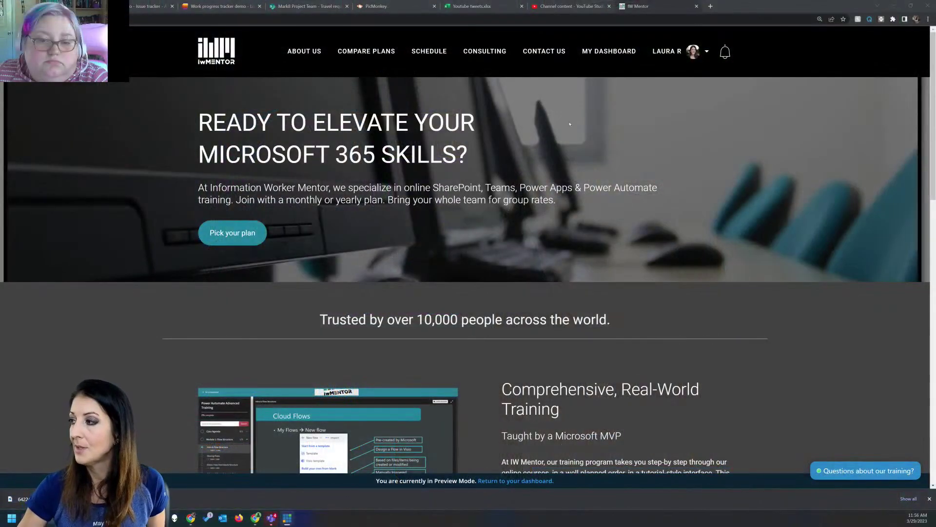
# Go to the IW Mentor Schedule of Events page.
pyautogui.click(429, 52)
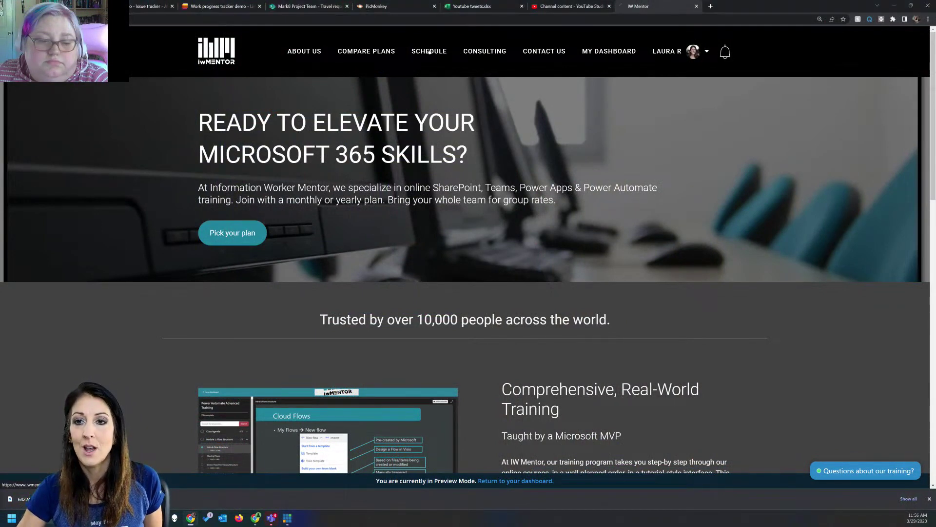